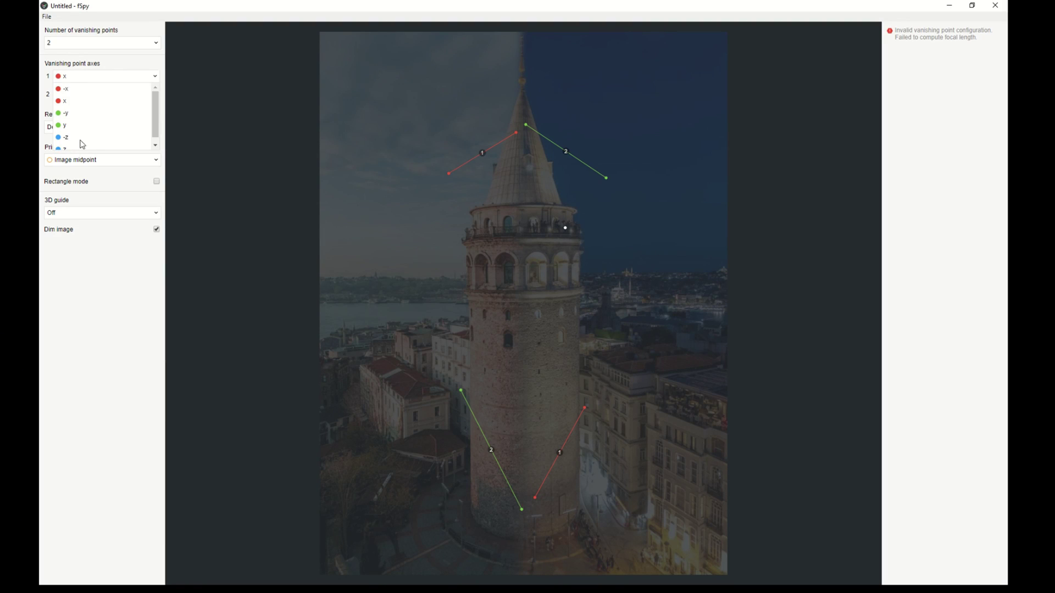
# Set the first vanishing point axis to z and align its two lines with the tower's vertical edges
pyautogui.moveTo(449, 174); pyautogui.dragTo(466, 235)
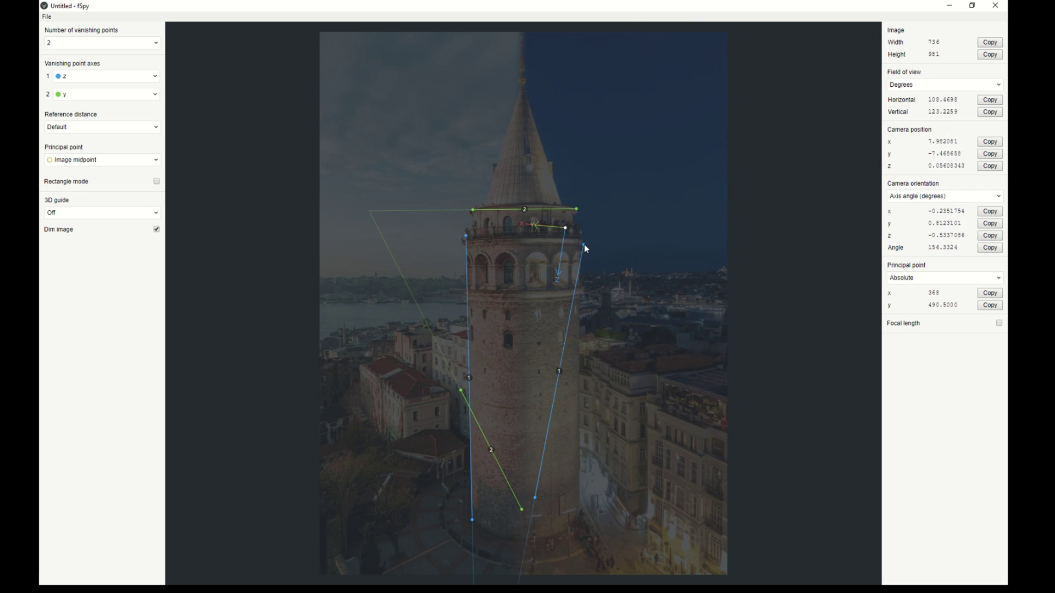
pyautogui.moveTo(475, 450); pyautogui.dragTo(470, 466)
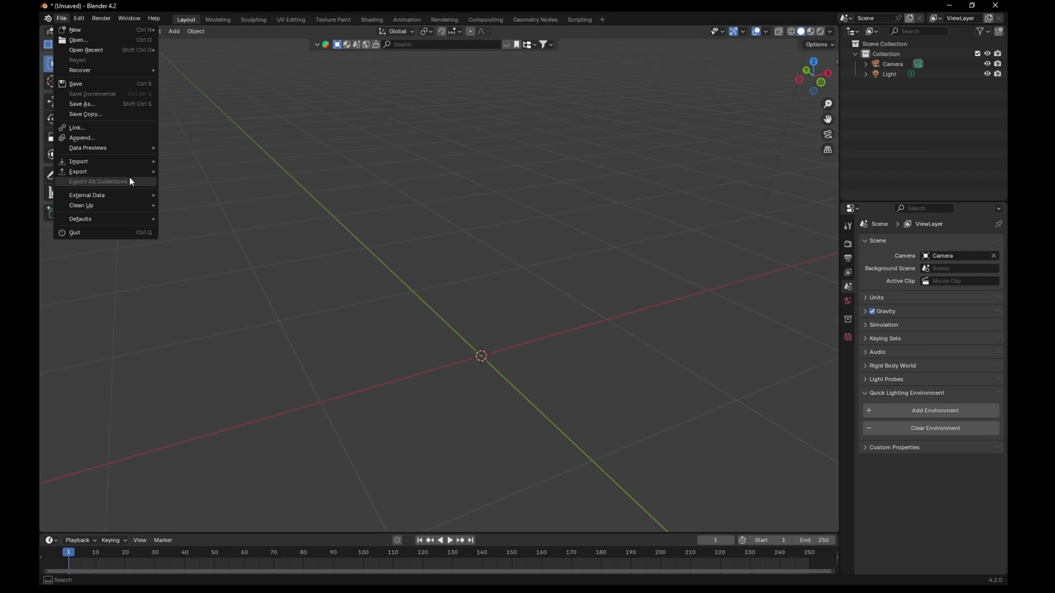
# Switch to Blender and import the fSpy project as the scene's camera and background image
pyautogui.moveTo(136, 160)
pyautogui.click(222, 273)
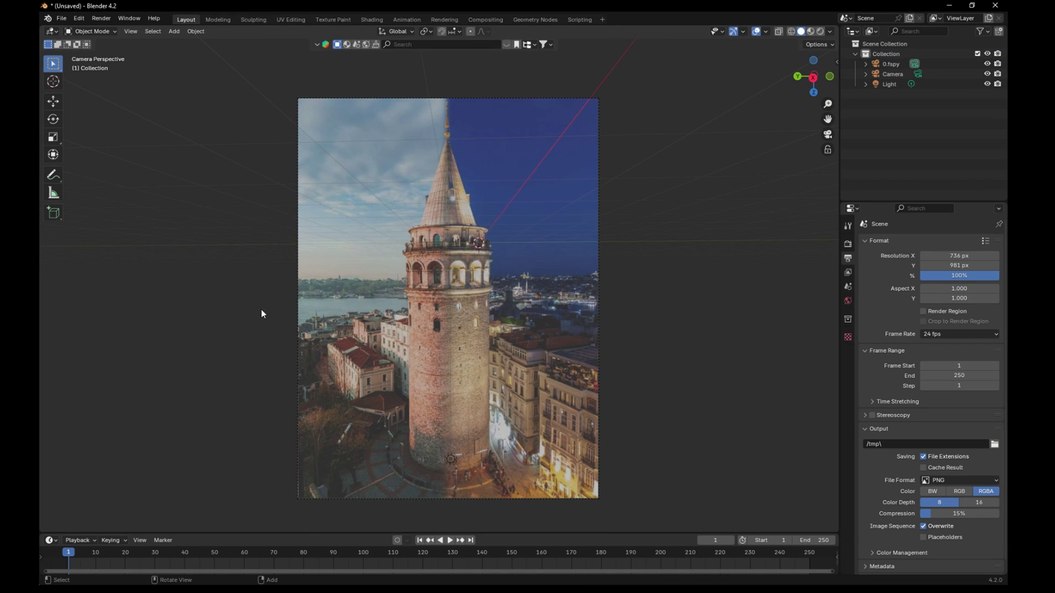
# Add a mesh cylinder and move it onto the base of the tower in the background photo
pyautogui.click(173, 31)
pyautogui.moveTo(236, 42)
pyautogui.click(275, 92)
pyautogui.press('g')
pyautogui.click(414, 476)
pyautogui.press('n')
pyautogui.moveTo(752, 84); pyautogui.dragTo(769, 83)
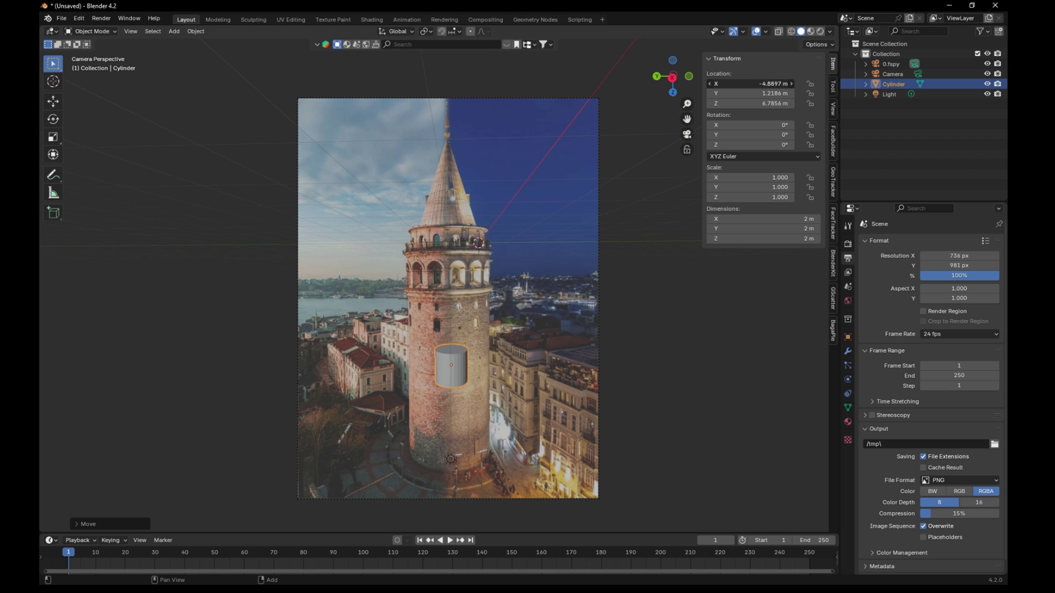
pyautogui.press('g')
pyautogui.click(532, 388)
# In Edit Mode, widen and stretch the cylinder's mesh and position it over the tower's shaft from base to roof
pyautogui.click(88, 32)
pyautogui.click(90, 53)
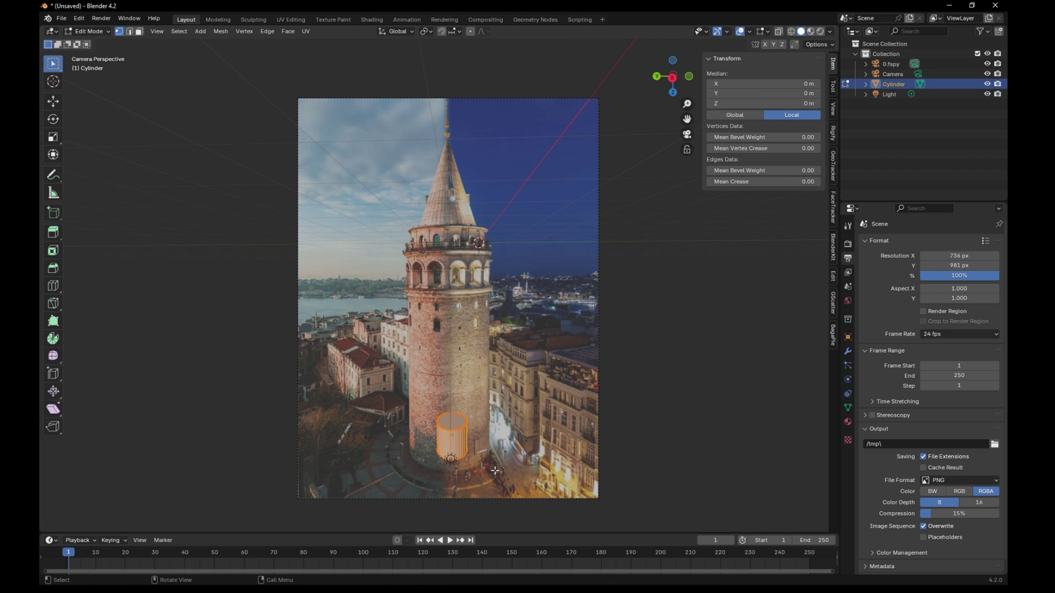
pyautogui.press('s')
pyautogui.press('y')
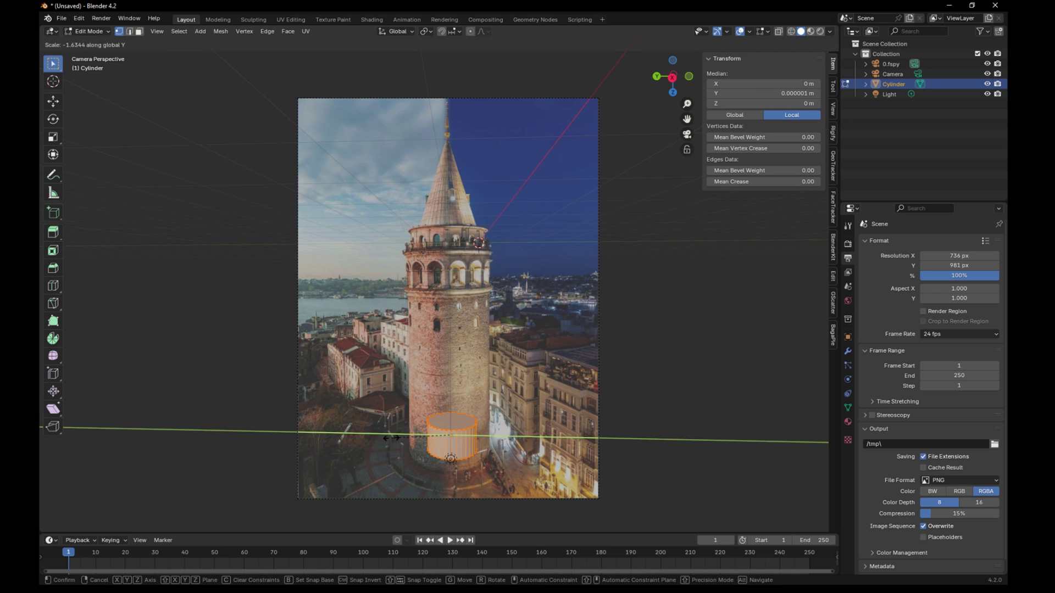
pyautogui.rightClick(368, 435)
pyautogui.press('s')
pyautogui.press('z')
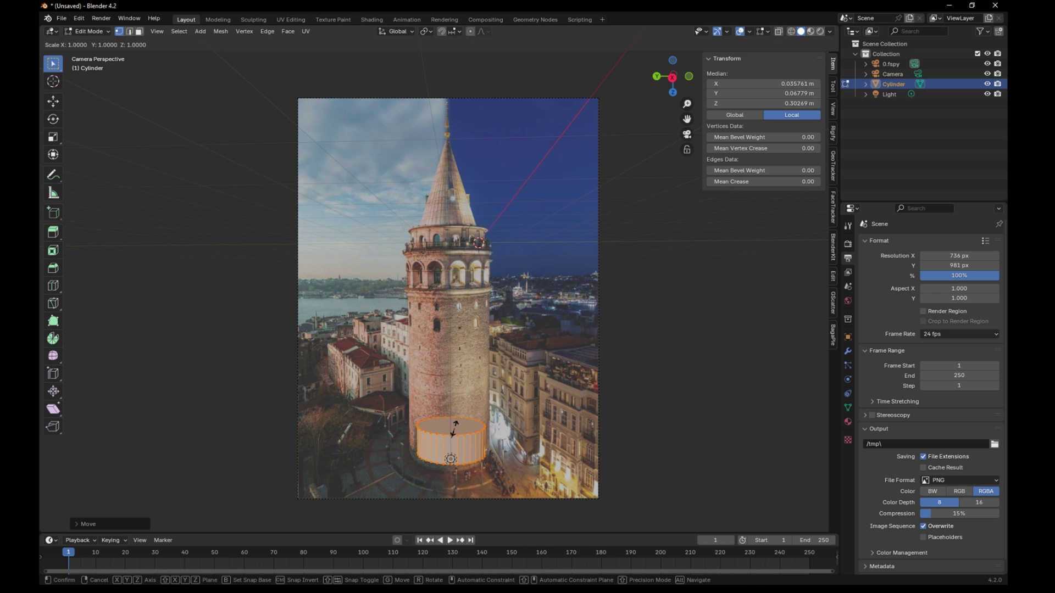
pyautogui.click(451, 344)
pyautogui.press('g')
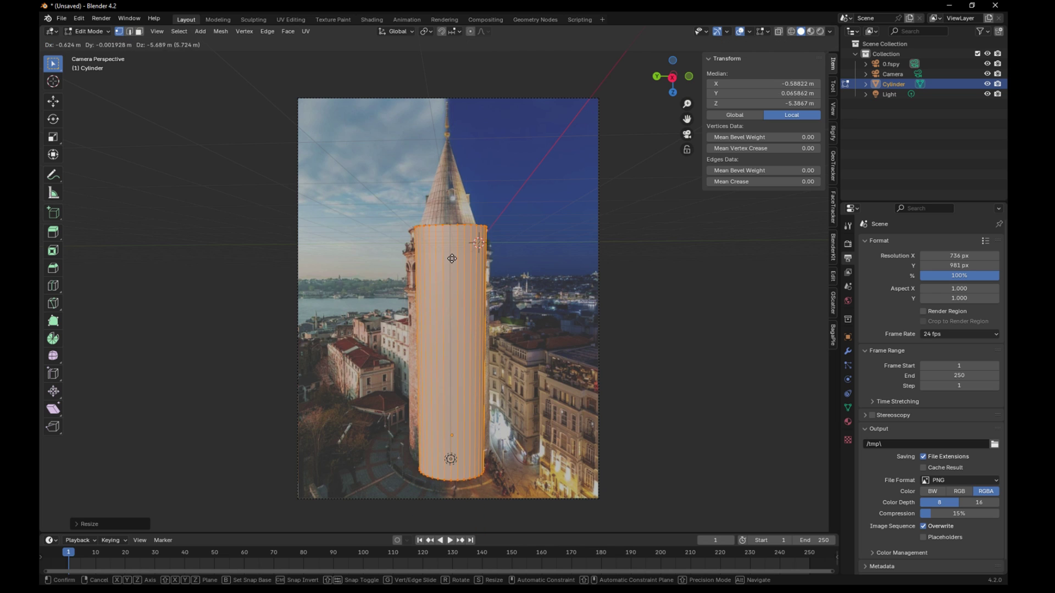
pyautogui.click(449, 258)
# Look up Extra Curve Objects in the add-on preferences and make sure it is enabled
pyautogui.click(646, 248)
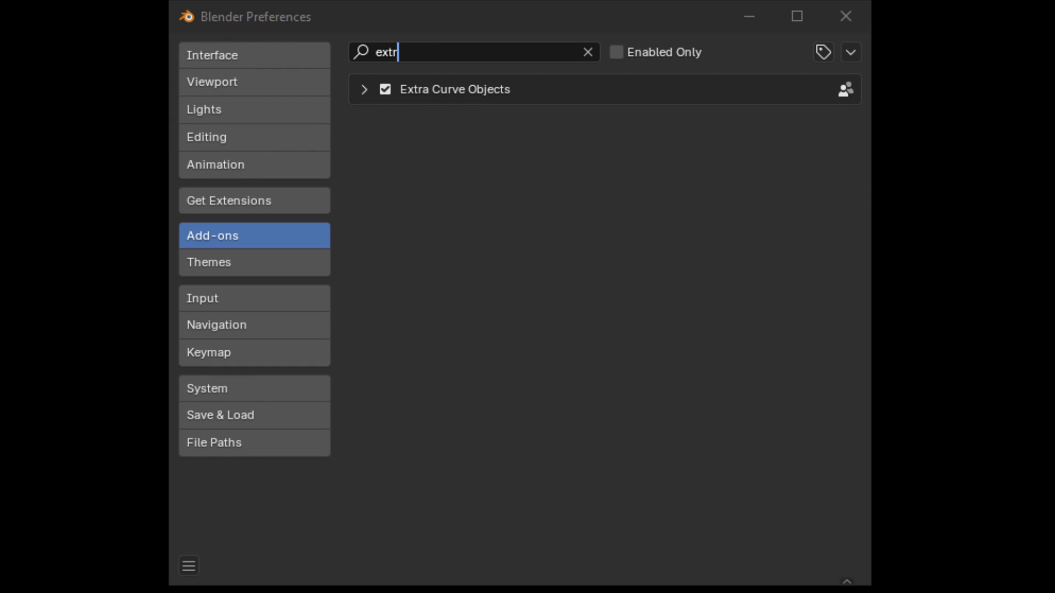
pyautogui.click(328, 22)
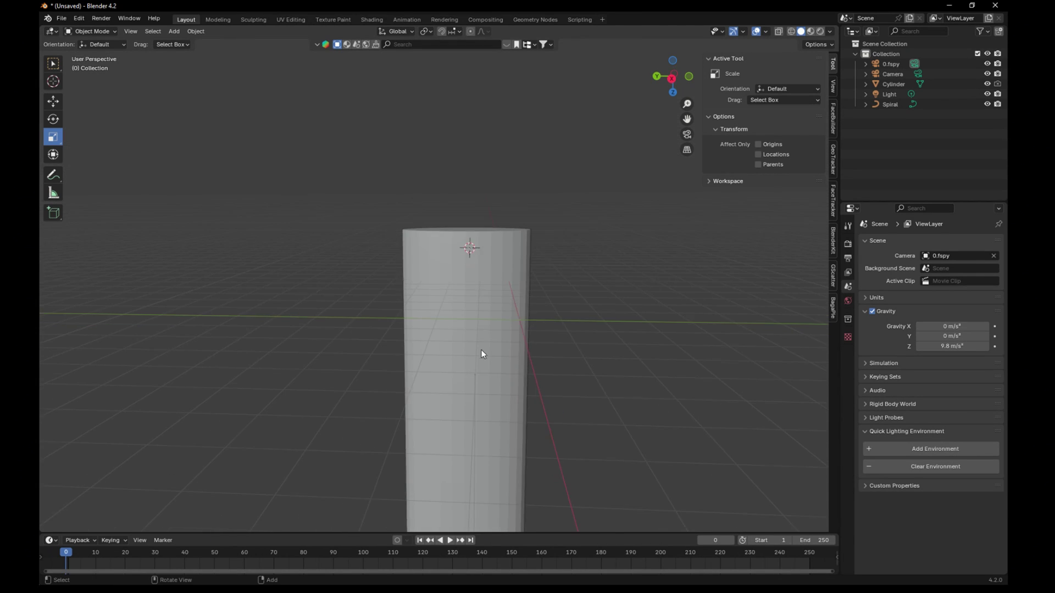
# Add a 2 m plane rotated 90° about Y and move it in front of the cylinder's upper end
pyautogui.hotkey('shift', 'a')
pyautogui.moveTo(276, 283)
pyautogui.click(316, 284)
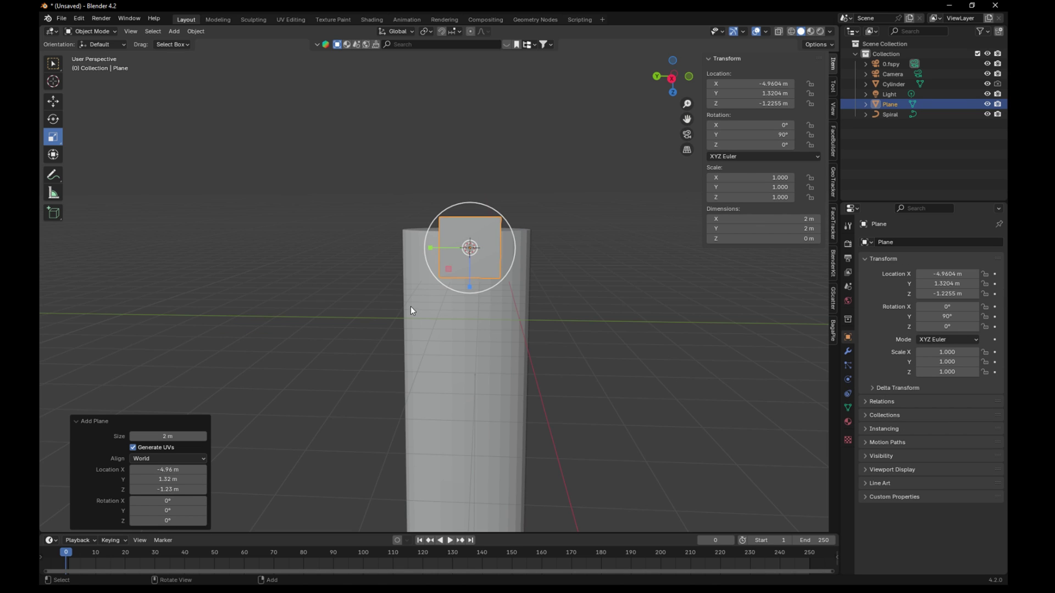
pyautogui.press('g')
pyautogui.click(458, 266)
# In Edit Mode, scale the plane along Z and Y to about 7.58 × 3.24 m and lower it over the cylinder's front
pyautogui.press('Tab')
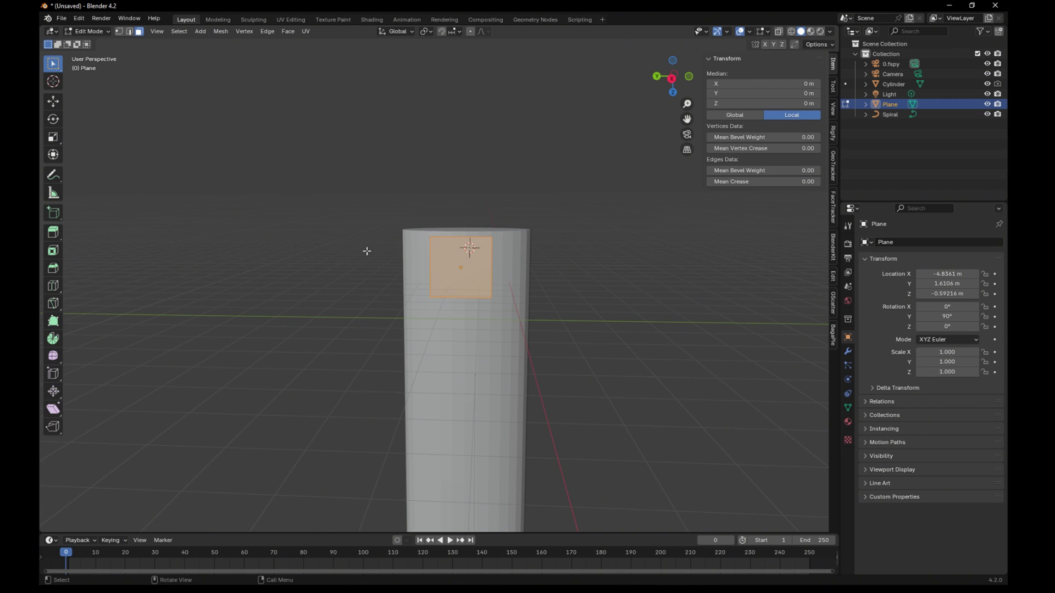
pyautogui.keyDown('shift'); pyautogui.moveTo(452, 300); pyautogui.dragTo(451, 234, button='middle'); pyautogui.keyUp('shift')
pyautogui.press('s')
pyautogui.press('z')
pyautogui.click(451, 234)
pyautogui.press('s')
pyautogui.press('y')
pyautogui.click(437, 250)
pyautogui.press('g')
pyautogui.click(448, 295)
# Subdivide the plane's mesh into a grid and return to Object Mode
pyautogui.moveTo(447, 296); pyautogui.dragTo(244, 335, button='middle')
pyautogui.rightClick(435, 335)
pyautogui.click(417, 350)
pyautogui.press('Return')
pyautogui.press('Tab')
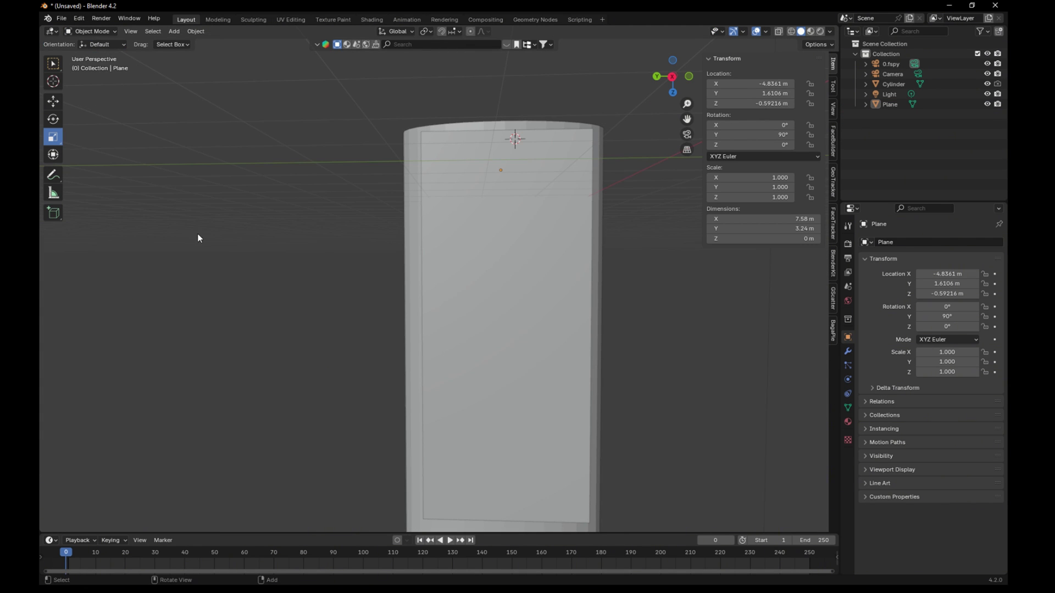
# Add an Archimedean spiral curve at the 3D cursor near the cylinder's upper end
pyautogui.moveTo(227, 233); pyautogui.dragTo(186, 152, button='middle')
pyautogui.hotkey('shift', 'a')
pyautogui.moveTo(186, 206)
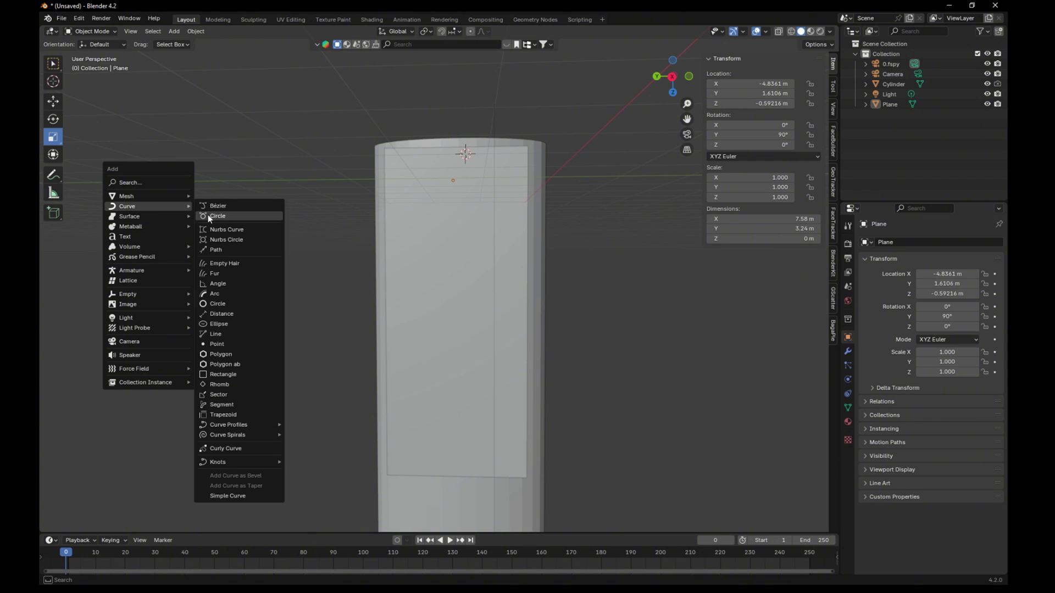
pyautogui.moveTo(262, 435)
pyautogui.click(296, 433)
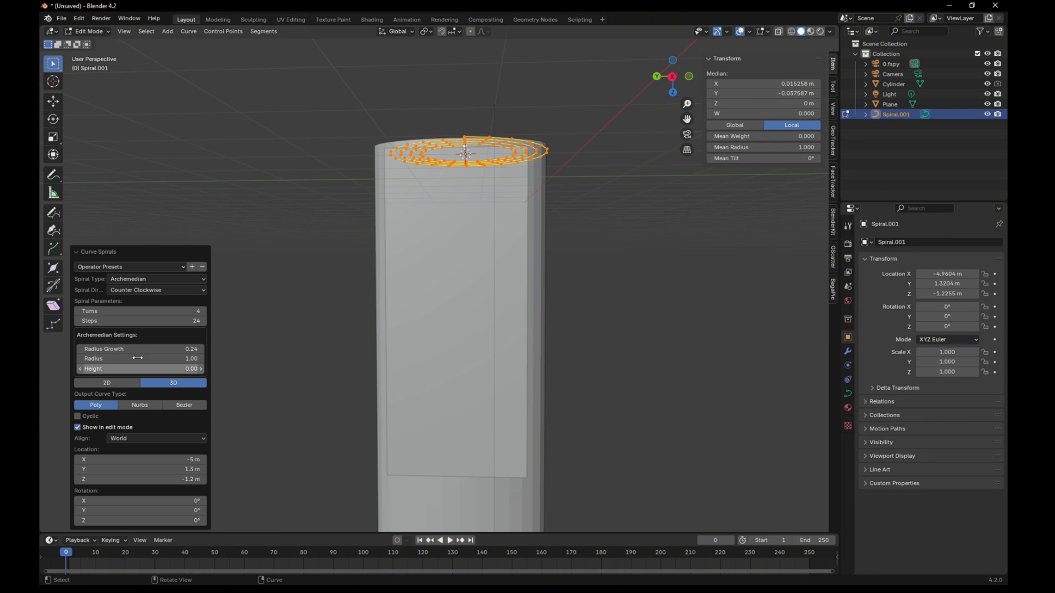
# Set the spiral's rotation to 90° on X and 180° on Z
pyautogui.moveTo(272, 281); pyautogui.dragTo(861, 350, button='middle')
pyautogui.write('90')
pyautogui.press('Return')
pyautogui.moveTo(678, 266); pyautogui.dragTo(805, 243, button='middle')
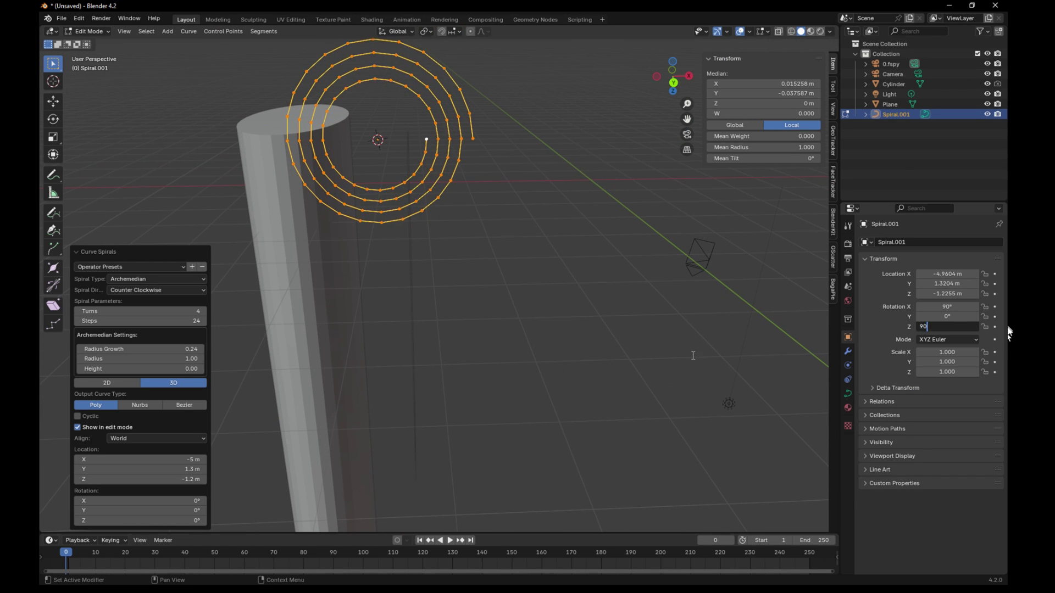
pyautogui.press('Return')
pyautogui.write('80')
pyautogui.press('Return')
# Scale the spiral's points down and move them beside the upper part of the plane
pyautogui.moveTo(596, 244); pyautogui.dragTo(365, 193, button='middle')
pyautogui.press('s')
pyautogui.click(432, 231)
pyautogui.press('g')
pyautogui.click(395, 313)
pyautogui.press('s')
pyautogui.click(424, 266)
pyautogui.moveTo(424, 266); pyautogui.dragTo(502, 281, button='middle')
# Extrude the spiral's outer end point outward along X in two segments
pyautogui.click(501, 281)
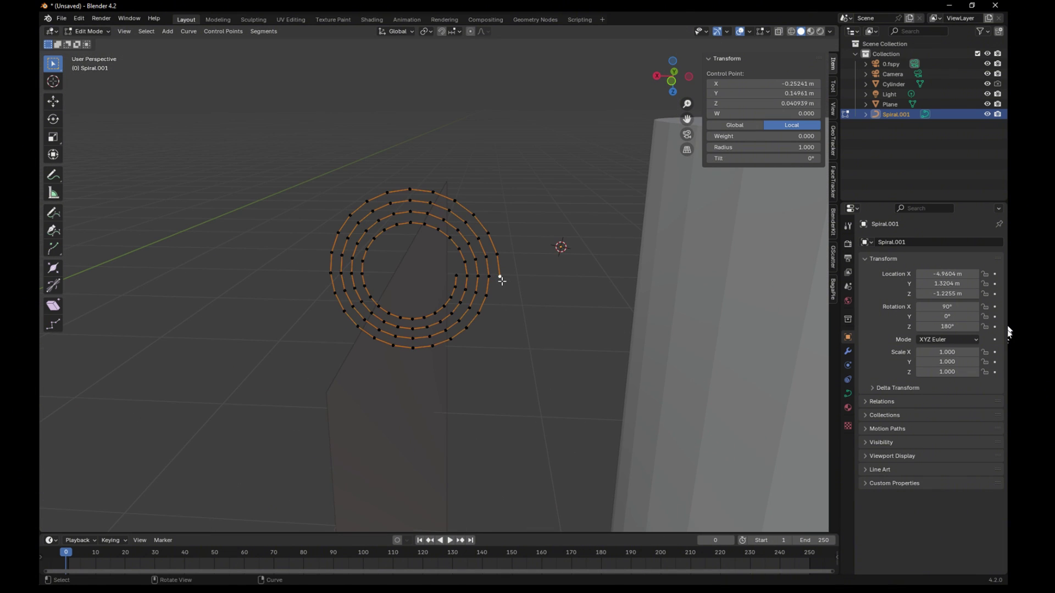
pyautogui.press('x')
pyautogui.click(528, 278)
pyautogui.press('e')
pyautogui.press('x')
pyautogui.click(538, 268)
# Add a Curve modifier to the plane with Spiral.001 as its curve object
pyautogui.moveTo(539, 269); pyautogui.dragTo(769, 261, button='middle')
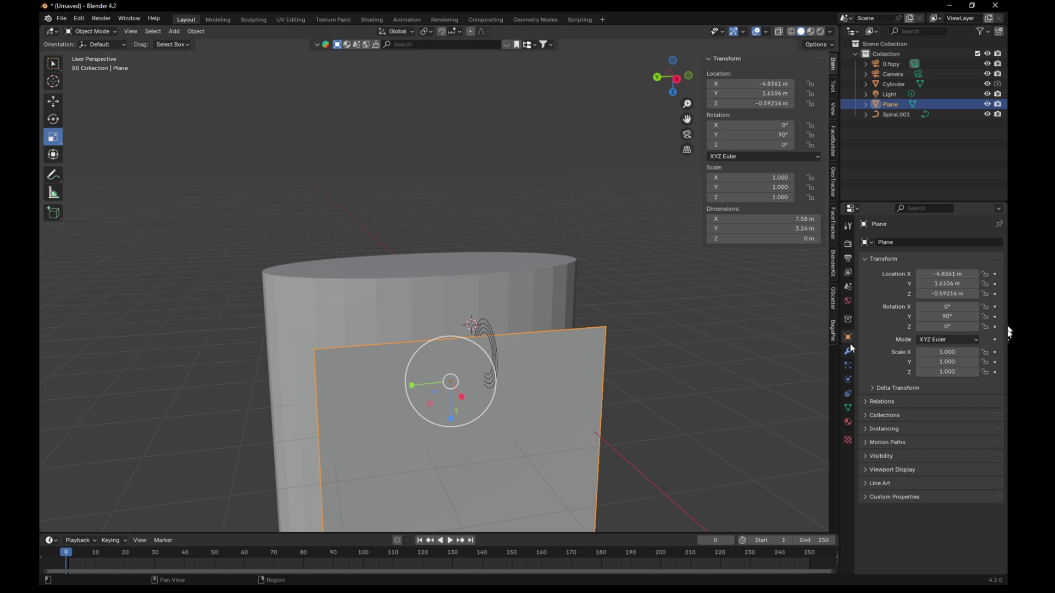
pyautogui.click(847, 351)
pyautogui.click(936, 242)
pyautogui.moveTo(882, 240)
pyautogui.click(780, 262)
pyautogui.moveTo(687, 307); pyautogui.dragTo(637, 336, button='middle')
pyautogui.click(950, 274)
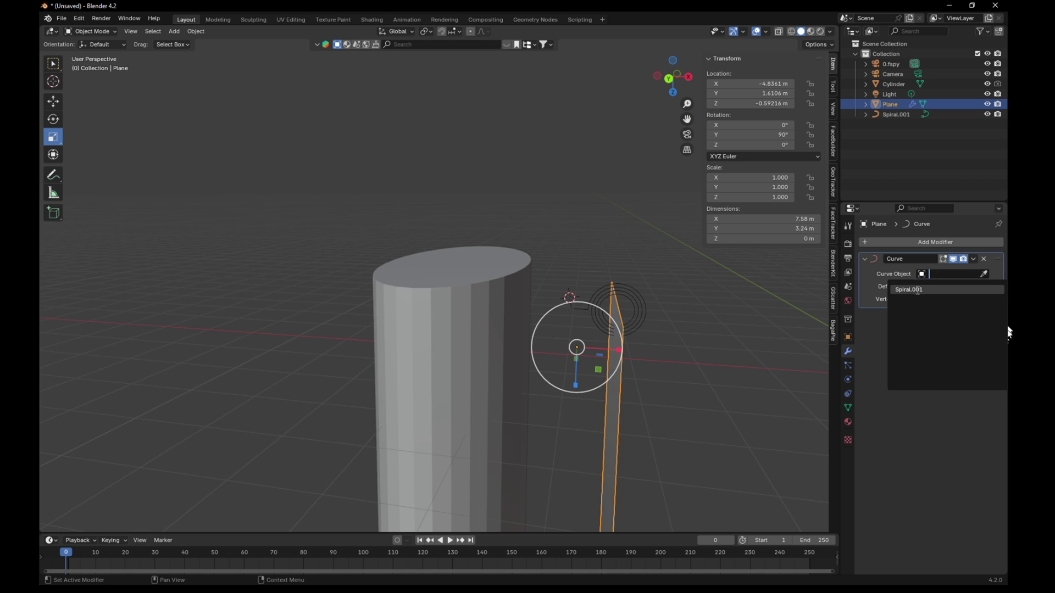
pyautogui.click(934, 286)
# Apply the spiral's location, rotation and scale
pyautogui.moveTo(687, 119); pyautogui.dragTo(352, 154)
pyautogui.scroll(-2, 451, 321)
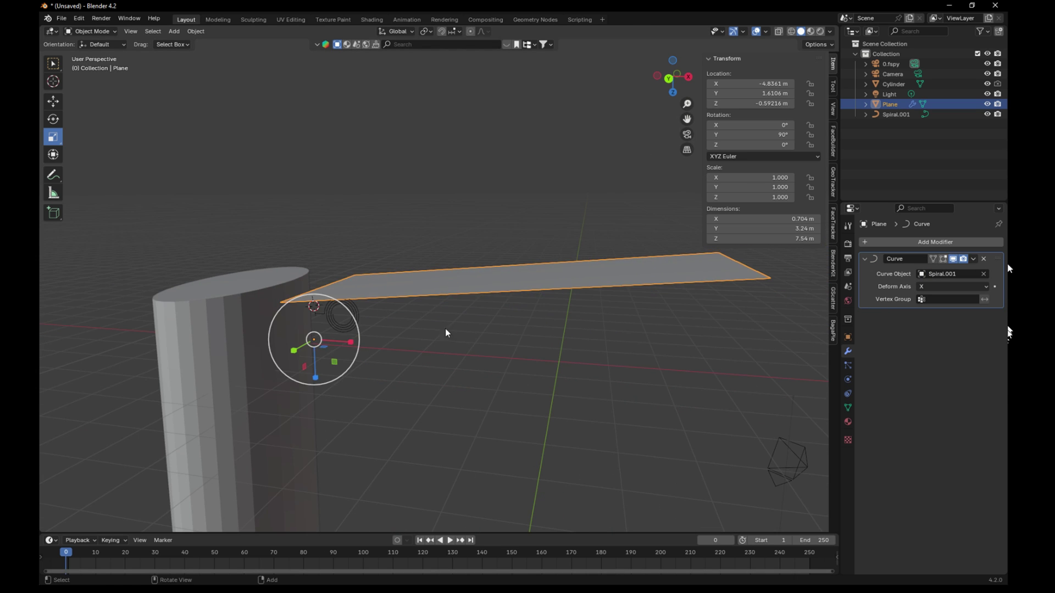
pyautogui.click(343, 329)
pyautogui.click(195, 31)
pyautogui.moveTo(219, 86)
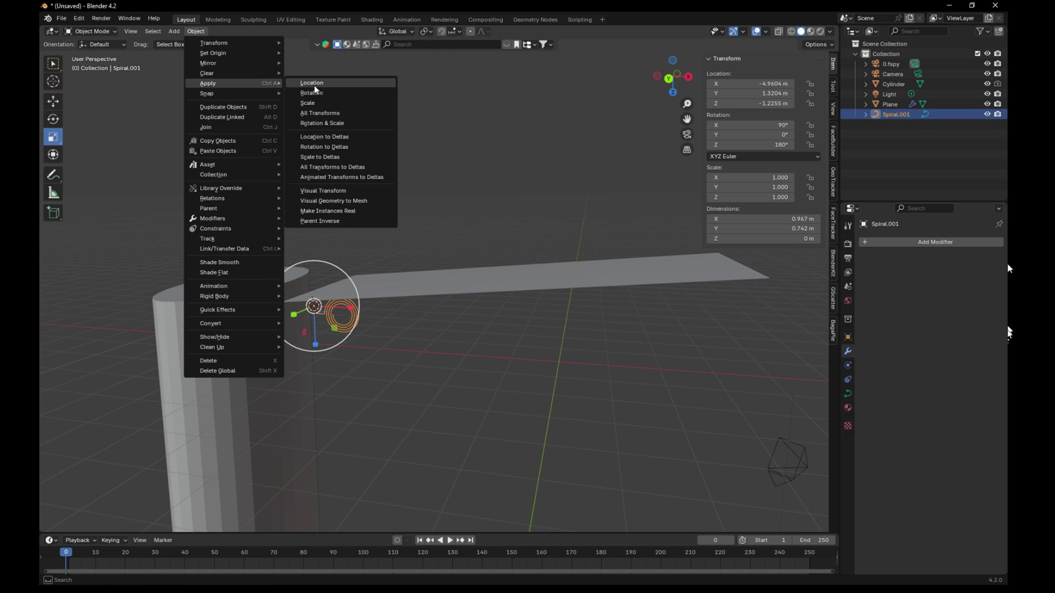
pyautogui.click(308, 93)
pyautogui.click(144, 488)
pyautogui.scroll(-3, 399, 351)
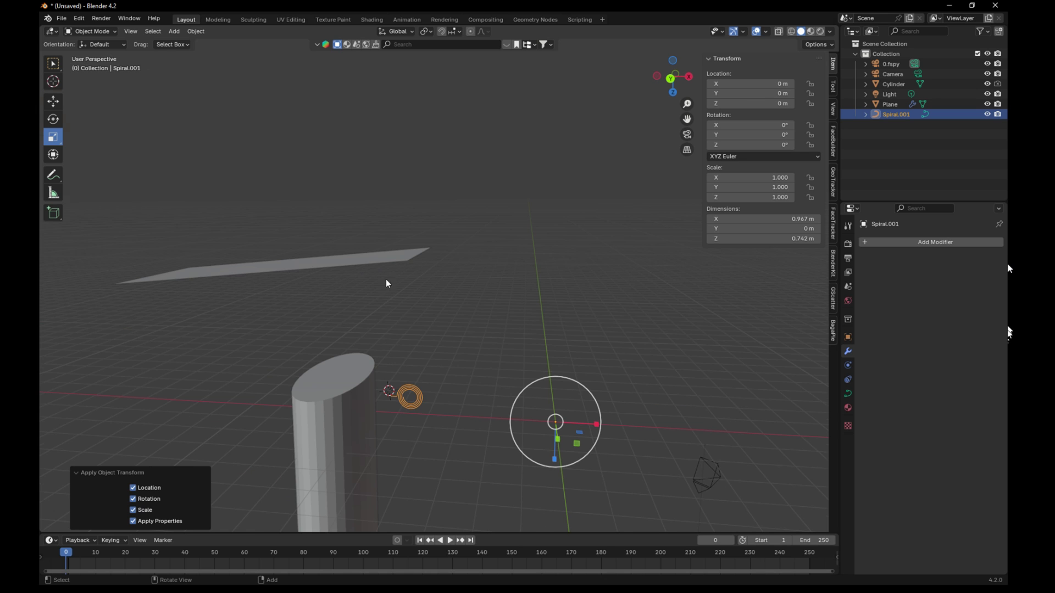
# Set the deform axis of the plane's Curve modifier to Y
pyautogui.click(385, 258)
pyautogui.click(983, 287)
pyautogui.click(923, 309)
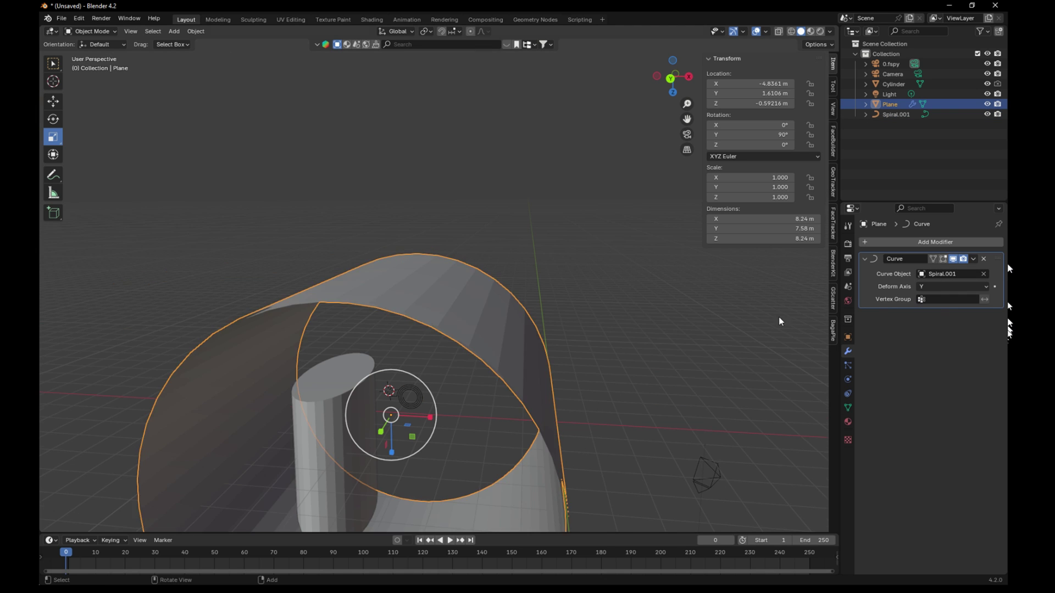
# Move the spiral to about X -3.758, Y 0.801, Z 0.813 m so the plane rolls up along it
pyautogui.scroll(-3, 631, 381)
pyautogui.moveTo(631, 381); pyautogui.dragTo(556, 362, button='middle')
pyautogui.click(552, 358)
pyautogui.press('g')
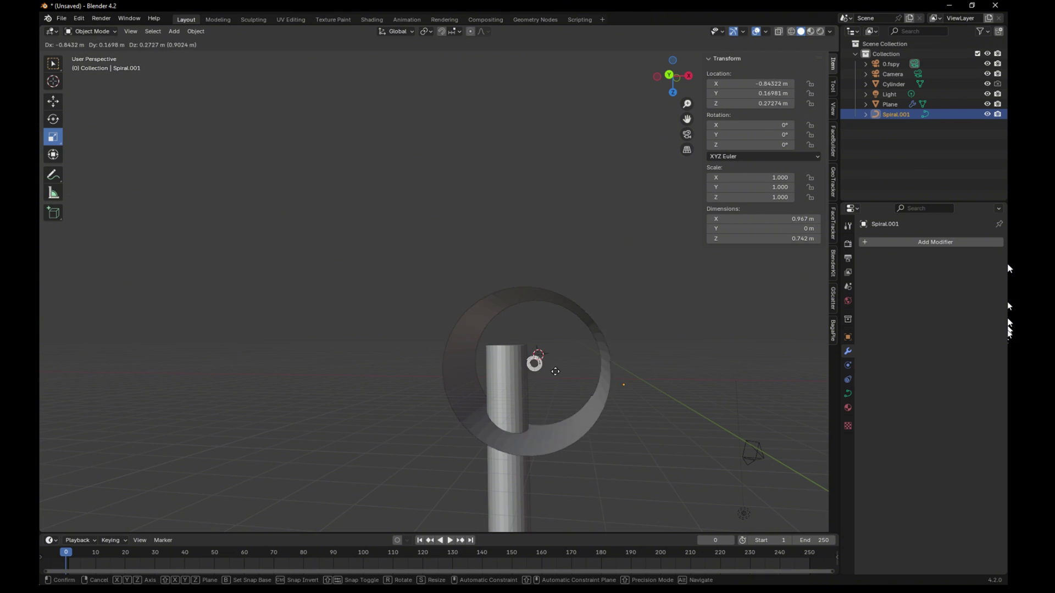
pyautogui.click(499, 384)
# Select the rolled plane together with the spiral and move both in front of the cylinder's upper end
pyautogui.moveTo(500, 385); pyautogui.dragTo(512, 422, button='middle')
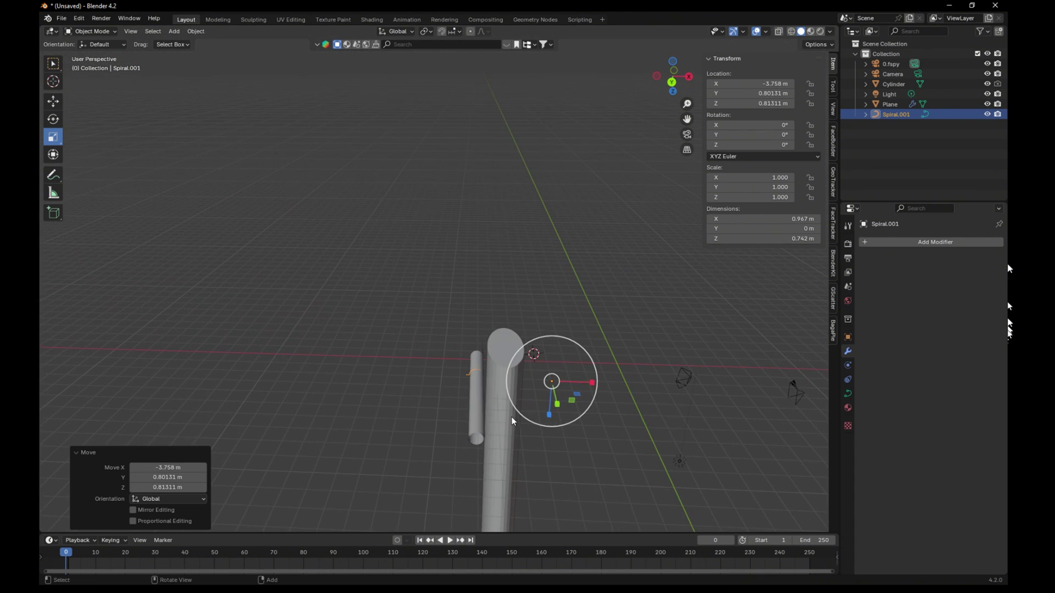
pyautogui.keyDown('shift'); pyautogui.click(476, 416); pyautogui.keyUp('shift')
pyautogui.press('g')
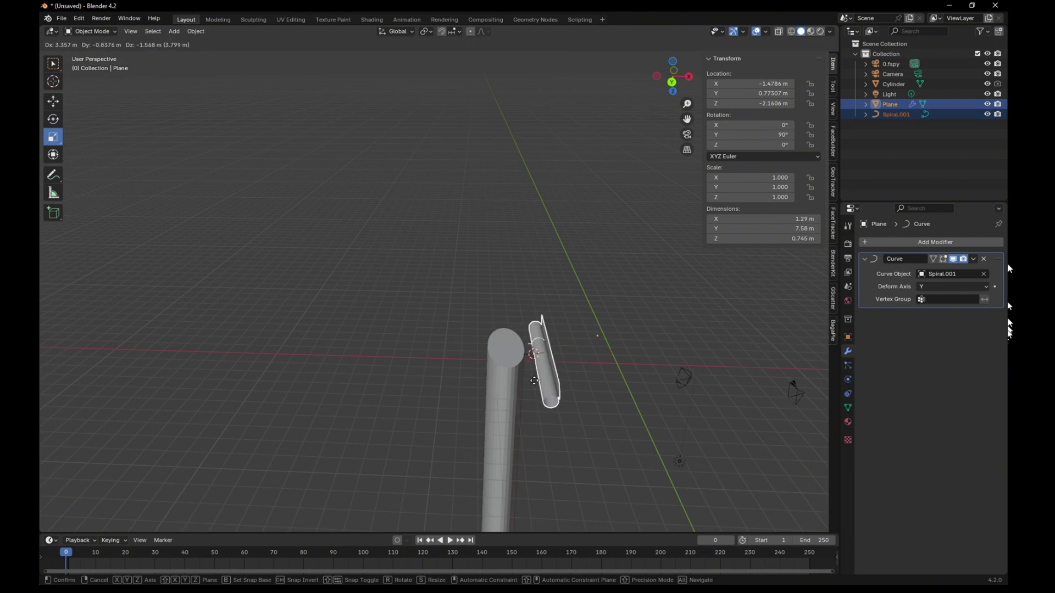
pyautogui.click(527, 388)
# Scale the rolled plane and spiral along Y to about 0.479 to match the cylinder's width
pyautogui.moveTo(488, 382); pyautogui.dragTo(315, 383, button='middle')
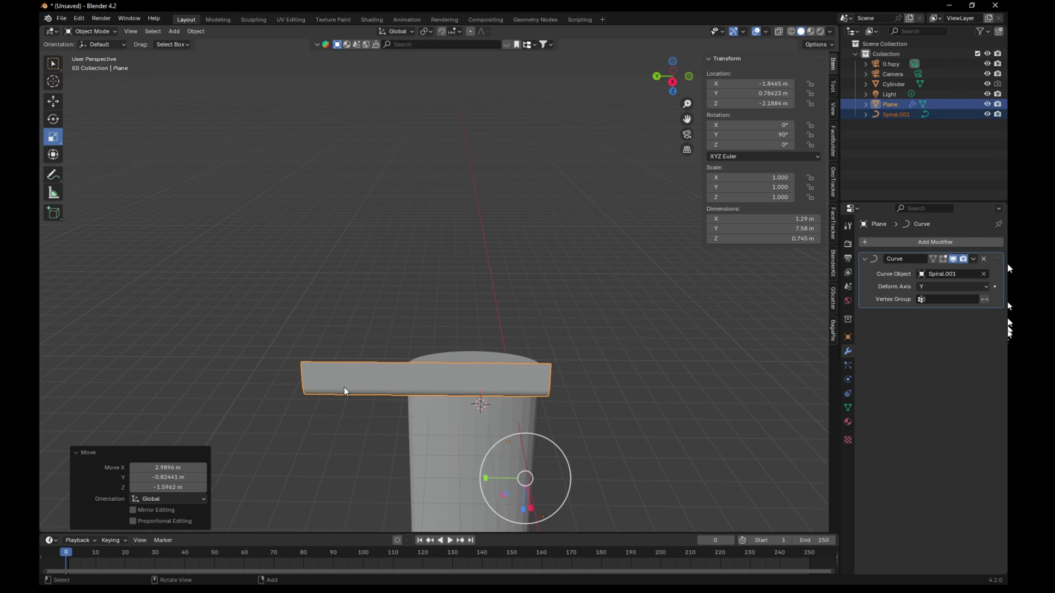
pyautogui.moveTo(486, 482); pyautogui.dragTo(509, 478)
pyautogui.moveTo(517, 477); pyautogui.dragTo(676, 427, button='middle')
pyautogui.moveTo(675, 427); pyautogui.dragTo(643, 409, button='middle')
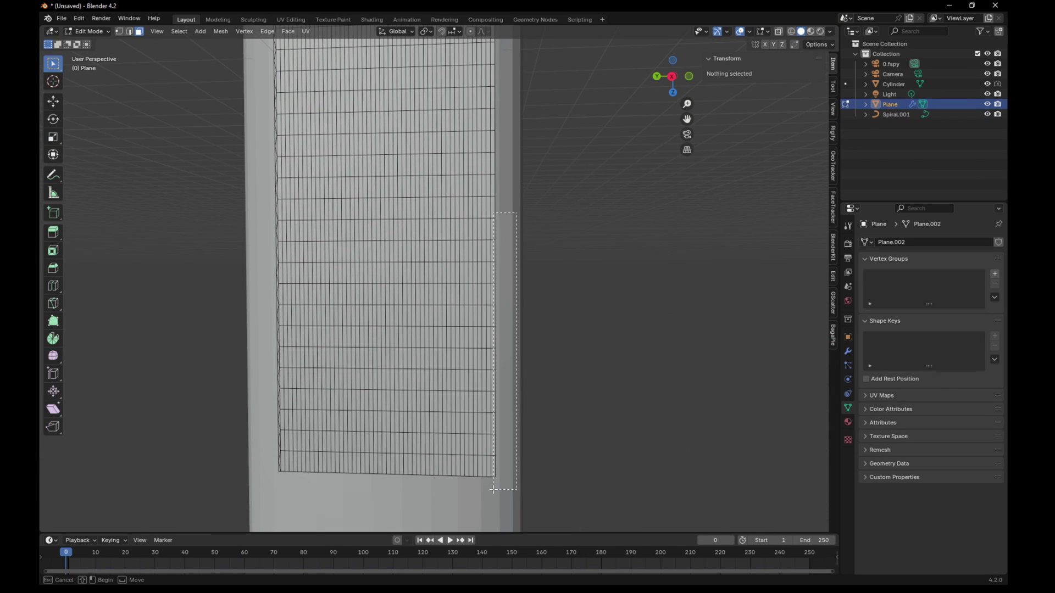
# Select the full column of faces along the plane's long side edge and create a vertex group for it
pyautogui.moveTo(493, 490); pyautogui.dragTo(493, 489)
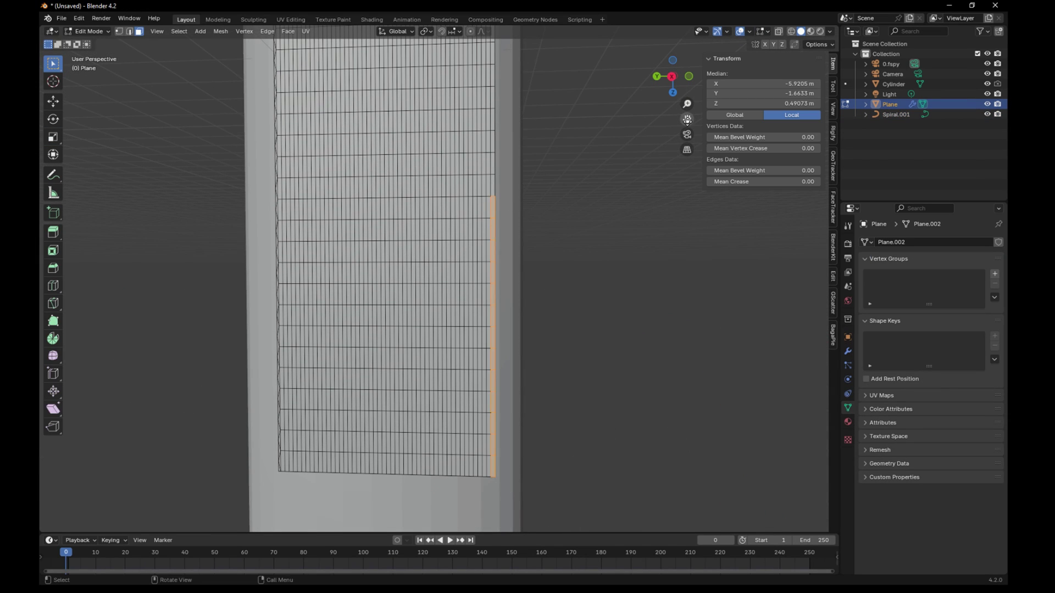
pyautogui.keyDown('shift'); pyautogui.moveTo(497, 313); pyautogui.dragTo(491, 99, button='middle'); pyautogui.keyUp('shift')
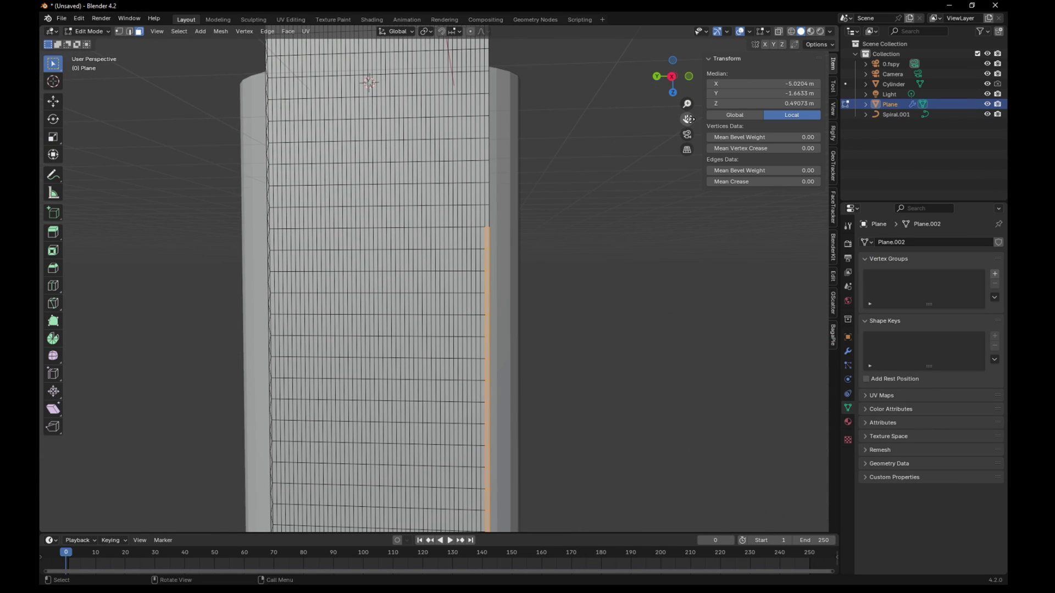
pyautogui.moveTo(687, 118); pyautogui.dragTo(530, 97)
pyautogui.moveTo(688, 119); pyautogui.dragTo(688, 297)
pyautogui.moveTo(495, 437); pyautogui.dragTo(495, 357)
pyautogui.scroll(4, 519, 150)
pyautogui.moveTo(687, 119); pyautogui.dragTo(693, 60)
pyautogui.scroll(-6, 667, 58)
pyautogui.click(994, 274)
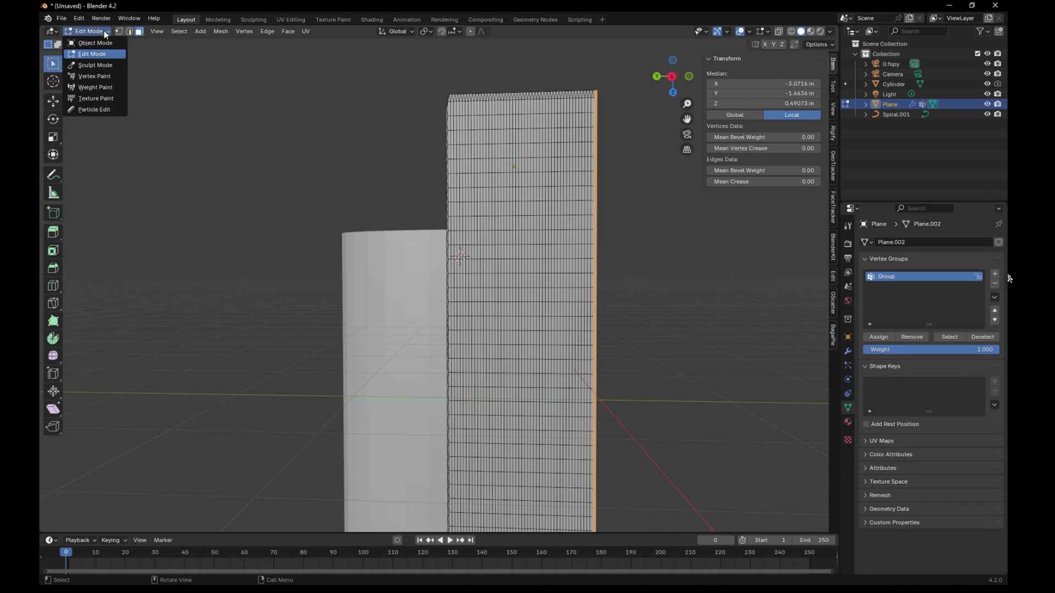
# Return to Object Mode and set the plane's cloth pin group to the vertex group Group
pyautogui.click(105, 32)
pyautogui.click(91, 44)
pyautogui.click(848, 379)
pyautogui.scroll(-10, 970, 430)
pyautogui.click(923, 467)
pyautogui.click(932, 480)
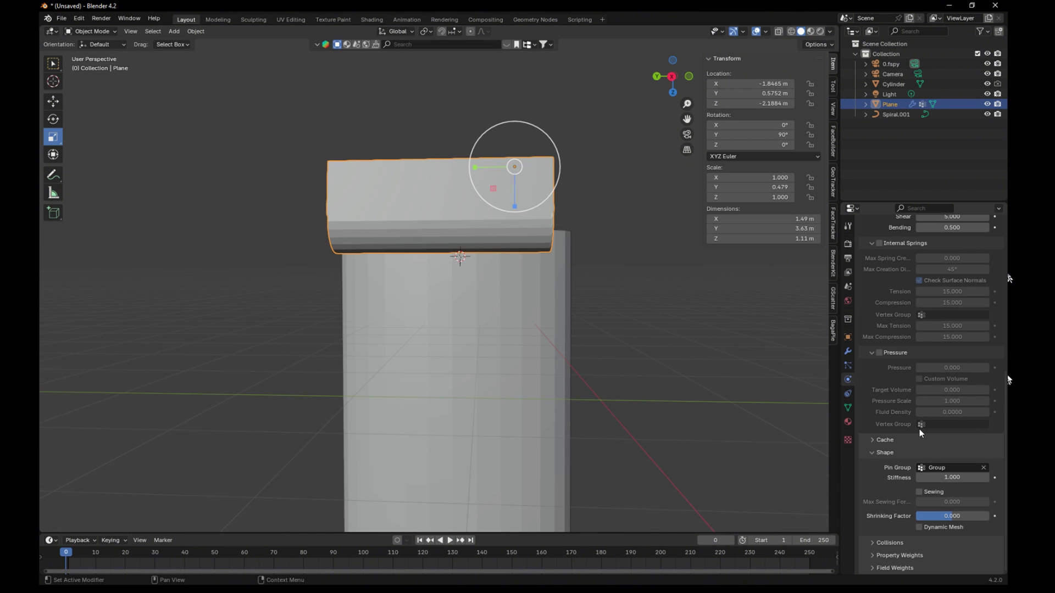
# Play the cloth simulation and scale the plane up by 1.056
pyautogui.moveTo(687, 119); pyautogui.dragTo(684, 92)
pyautogui.scroll(-3, 654, 126)
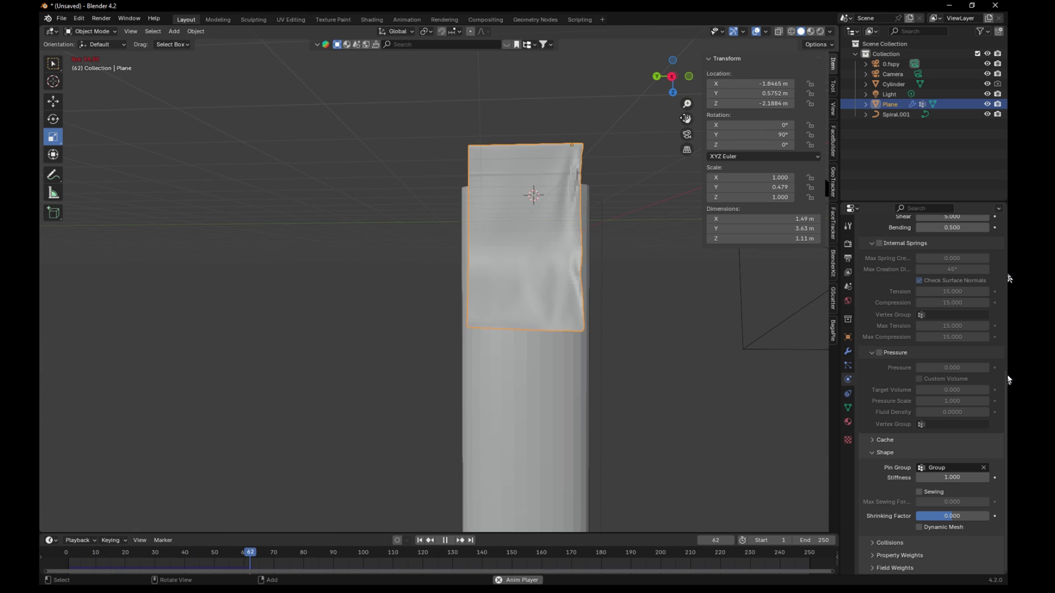
pyautogui.press('s')
pyautogui.click(691, 94)
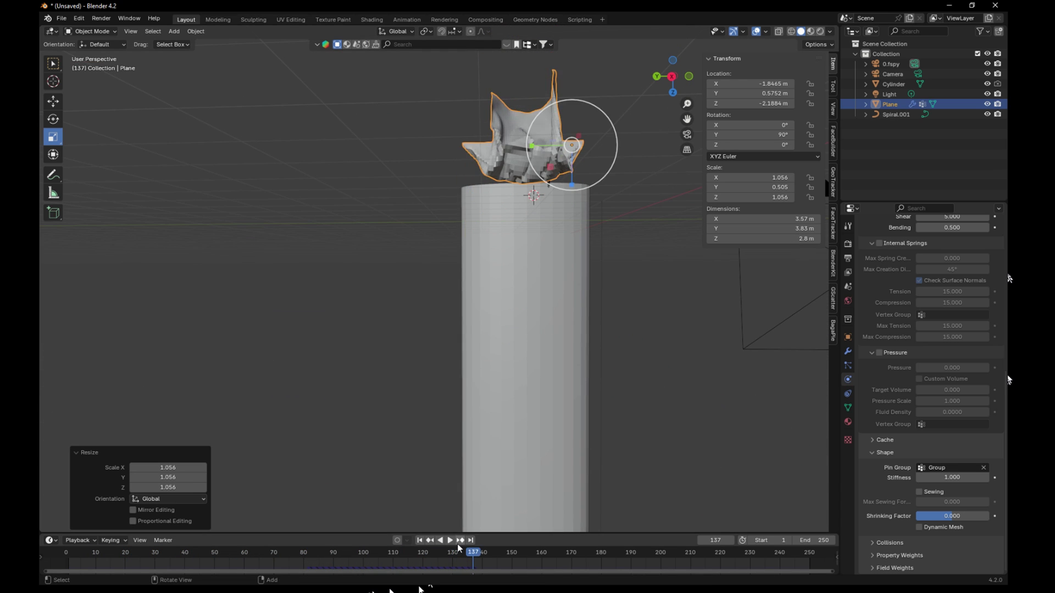
# Rewind the timeline to frame 0 and replay the cloth simulation
pyautogui.click(142, 566)
pyautogui.moveTo(142, 564); pyautogui.dragTo(65, 565)
pyautogui.click(448, 543)
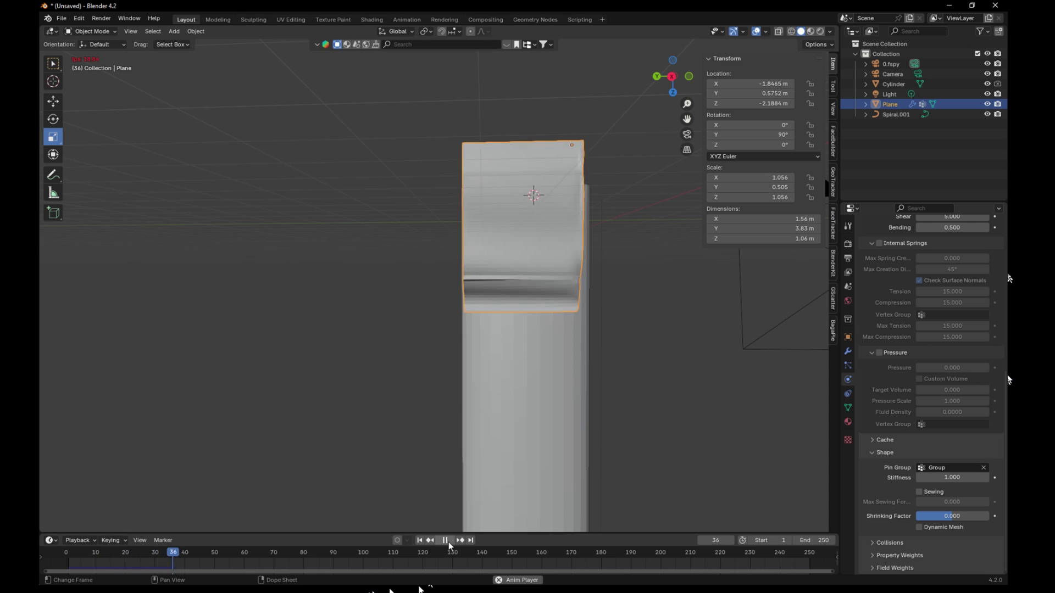
# Stop playback, then widen the plane's entire mesh in Edit Mode by scaling it 2.499 along Y
pyautogui.click(449, 543)
pyautogui.moveTo(614, 231); pyautogui.dragTo(656, 237, button='middle')
pyautogui.hotkey('shift', 'a')
pyautogui.click(196, 31)
pyautogui.hotkey('shift', 'Left')
pyautogui.click(93, 32)
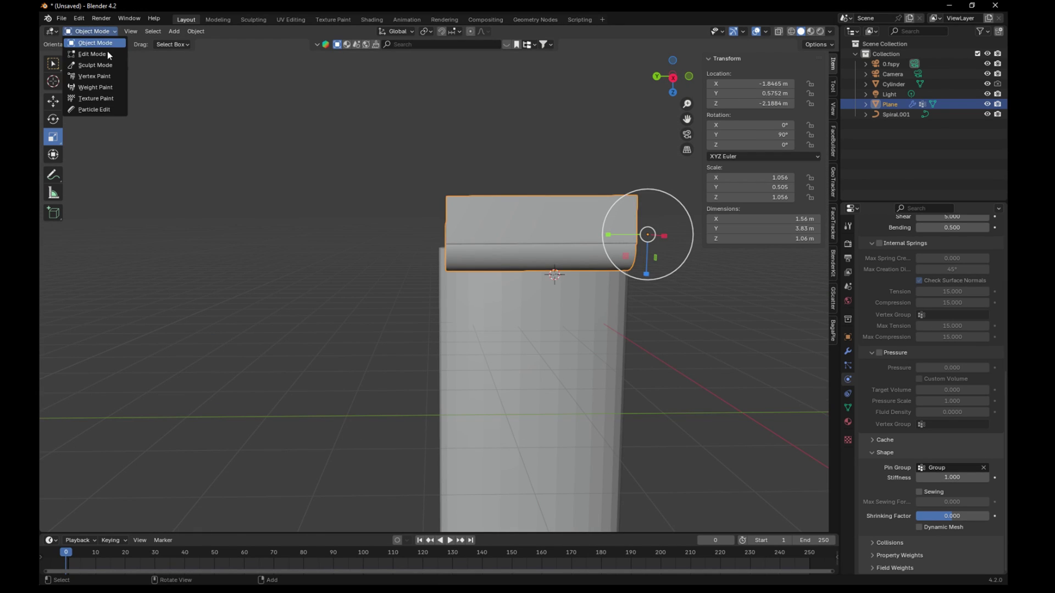
pyautogui.click(101, 48)
pyautogui.moveTo(529, 217); pyautogui.dragTo(642, 157, button='middle')
pyautogui.press('a')
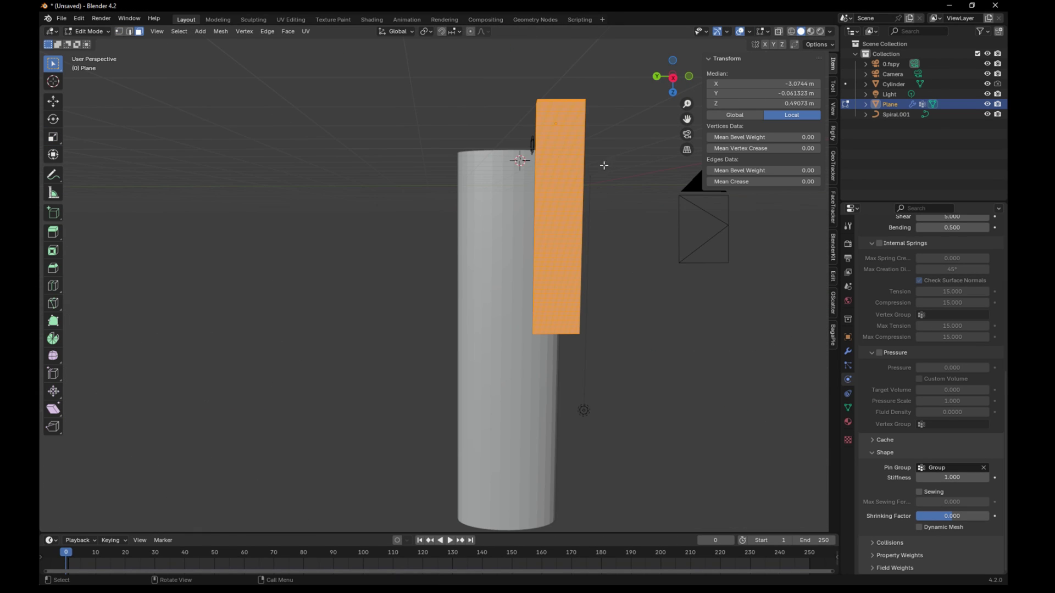
pyautogui.press('s')
pyautogui.press('y')
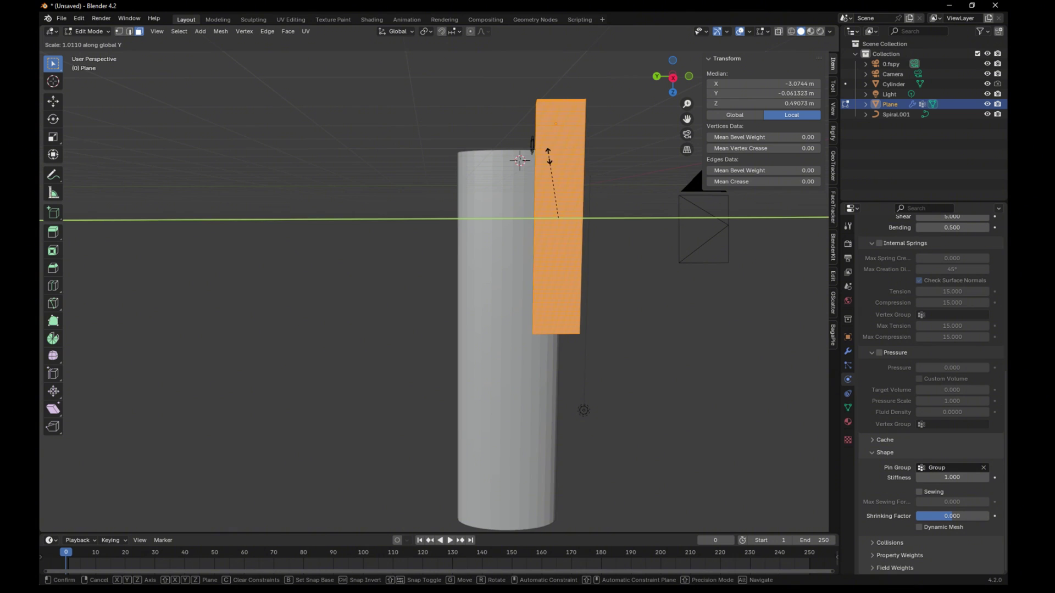
pyautogui.click(415, 158)
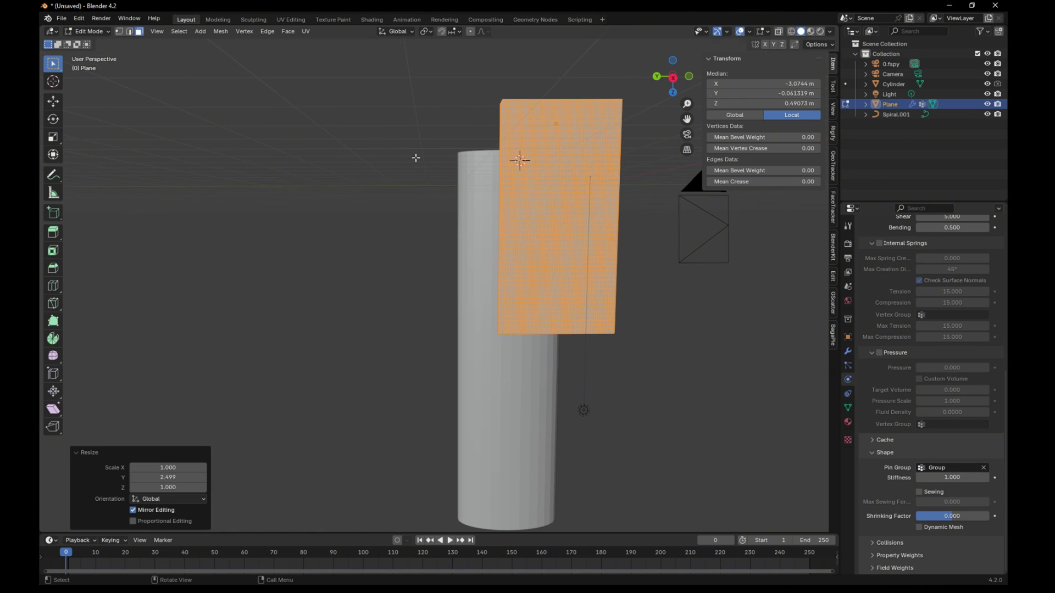
pyautogui.click(85, 32)
pyautogui.click(90, 43)
# Replay the cloth simulation and examine how the widened banner hangs from the front and side
pyautogui.click(450, 540)
pyautogui.moveTo(687, 120); pyautogui.dragTo(601, 160)
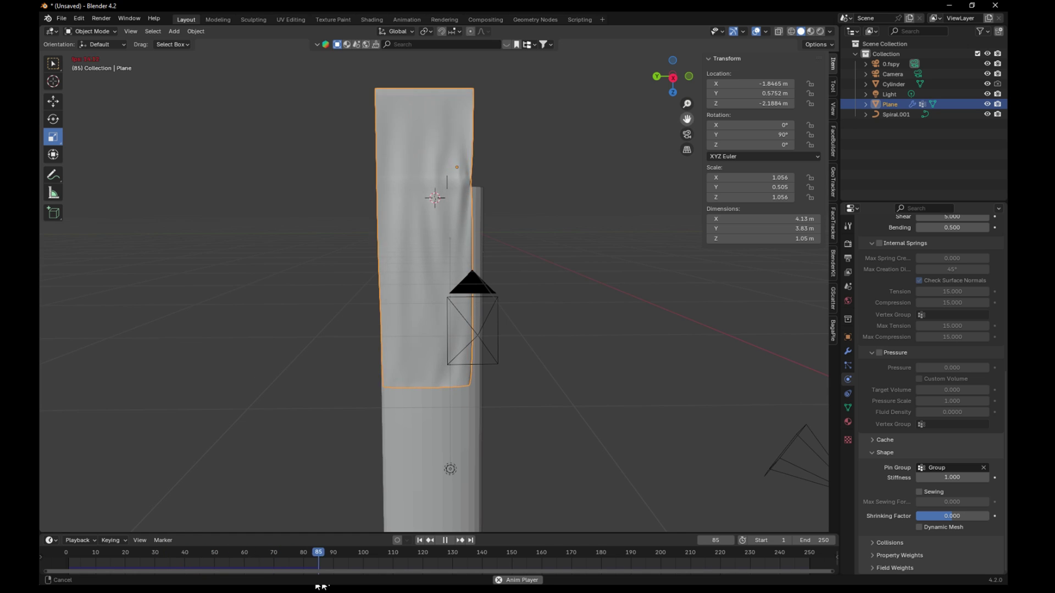
pyautogui.moveTo(686, 135); pyautogui.dragTo(856, 146)
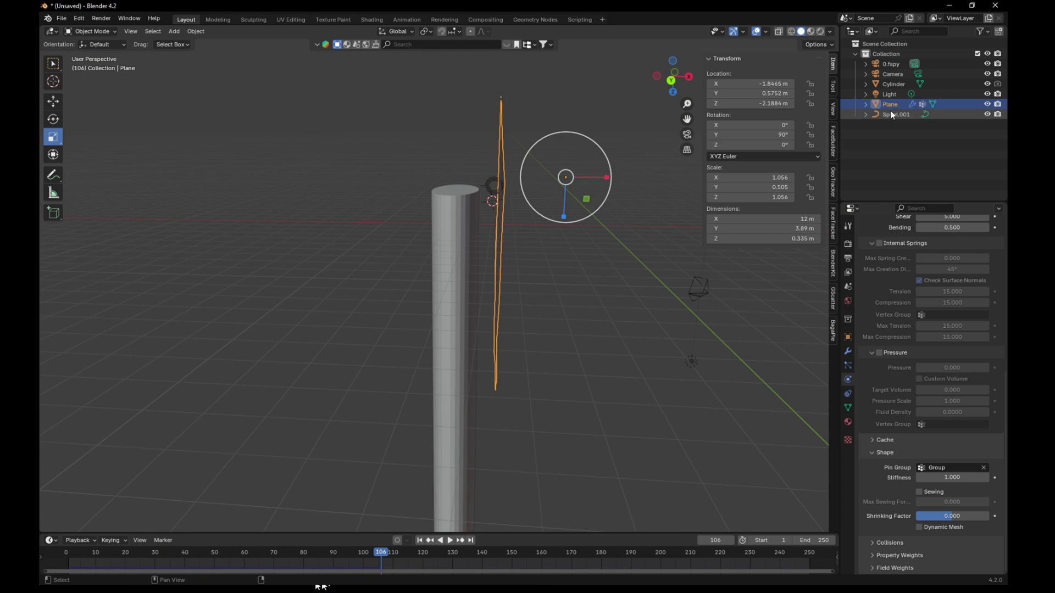
# Move the plane and spiral together about -0.26 m in X, 0.90 m in Y and 3.22 m in Z, then replay the simulation
pyautogui.press('g')
pyautogui.click(463, 286)
pyautogui.click(451, 541)
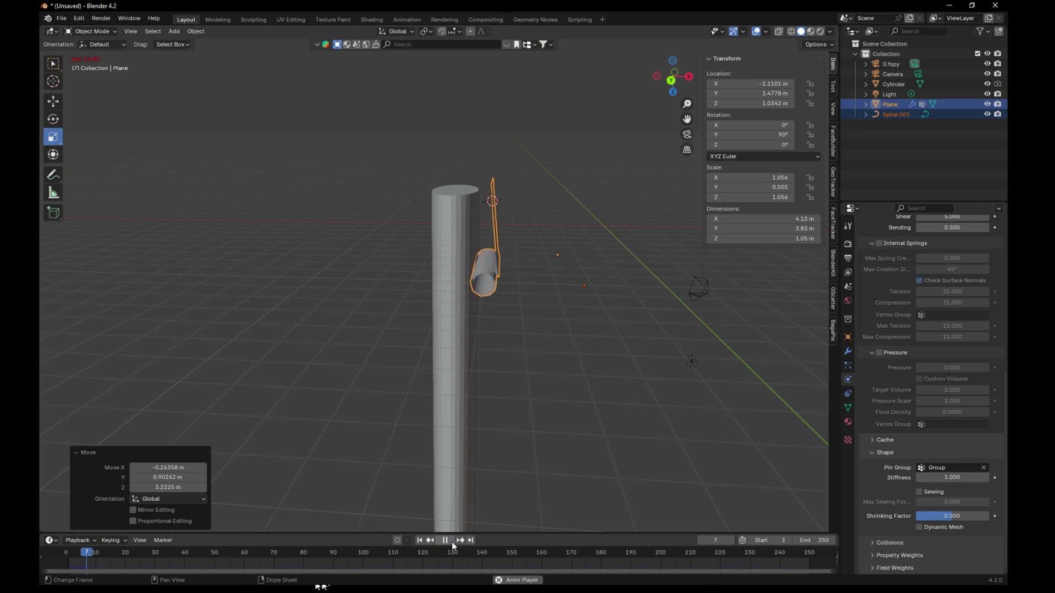
pyautogui.scroll(-1, 643, 224)
pyautogui.moveTo(577, 262); pyautogui.dragTo(426, 275, button='middle')
pyautogui.click(442, 540)
pyautogui.moveTo(217, 551); pyautogui.dragTo(70, 552)
# Shift the plane and spiral together about -1.14 m in Y and 0.13 m in Z to align them with the tower cylinder
pyautogui.moveTo(350, 319); pyautogui.dragTo(371, 316, button='middle')
pyautogui.press('g')
pyautogui.click(433, 250)
pyautogui.scroll(4, 433, 197)
pyautogui.moveTo(435, 197); pyautogui.dragTo(582, 268, button='middle')
pyautogui.scroll(6, 582, 265)
pyautogui.scroll(-8, 569, 228)
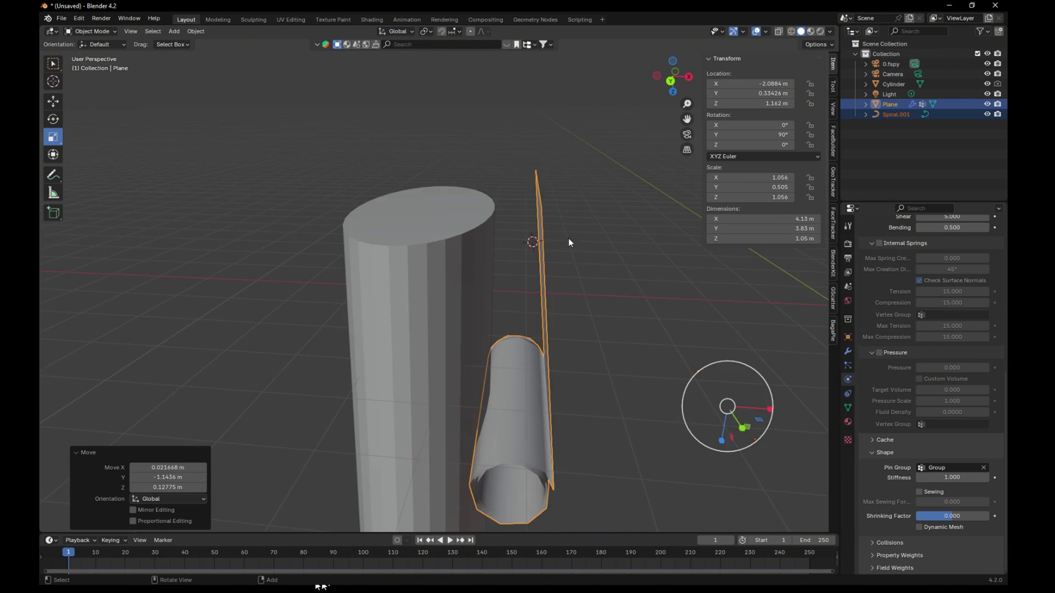
pyautogui.keyDown('shift'); pyautogui.moveTo(642, 440); pyautogui.dragTo(528, 228, button='middle'); pyautogui.keyUp('shift')
pyautogui.scroll(-1, 576, 340)
# Add Collision physics to the tower cylinder and hide the cylinder in the viewport
pyautogui.press('space')
pyautogui.click(451, 346)
pyautogui.click(898, 253)
pyautogui.click(529, 315)
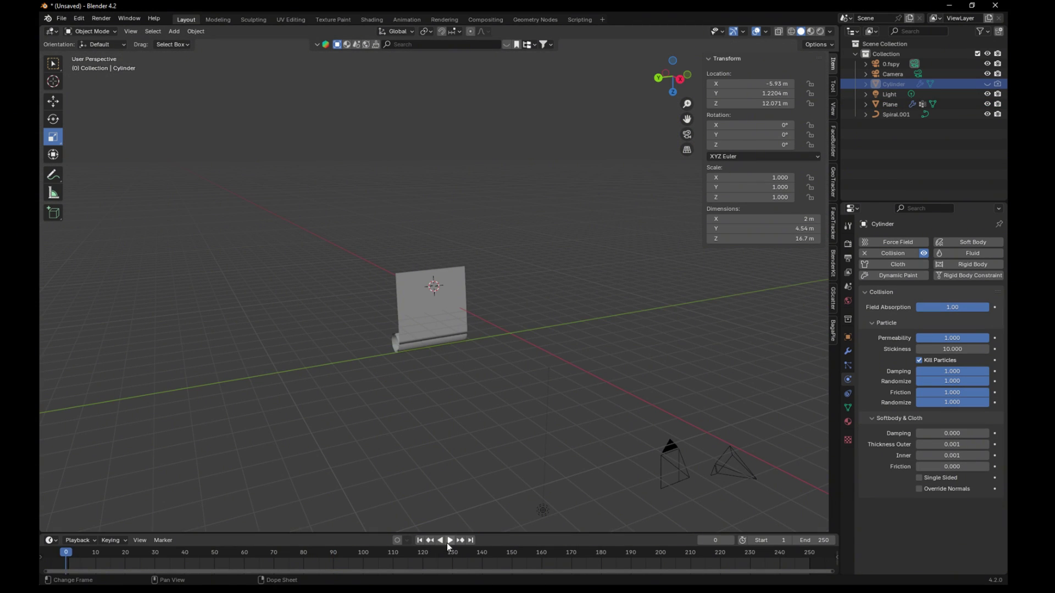
# Play the banner's cloth simulation against the tower photo and rewind to frame 0
pyautogui.click(449, 541)
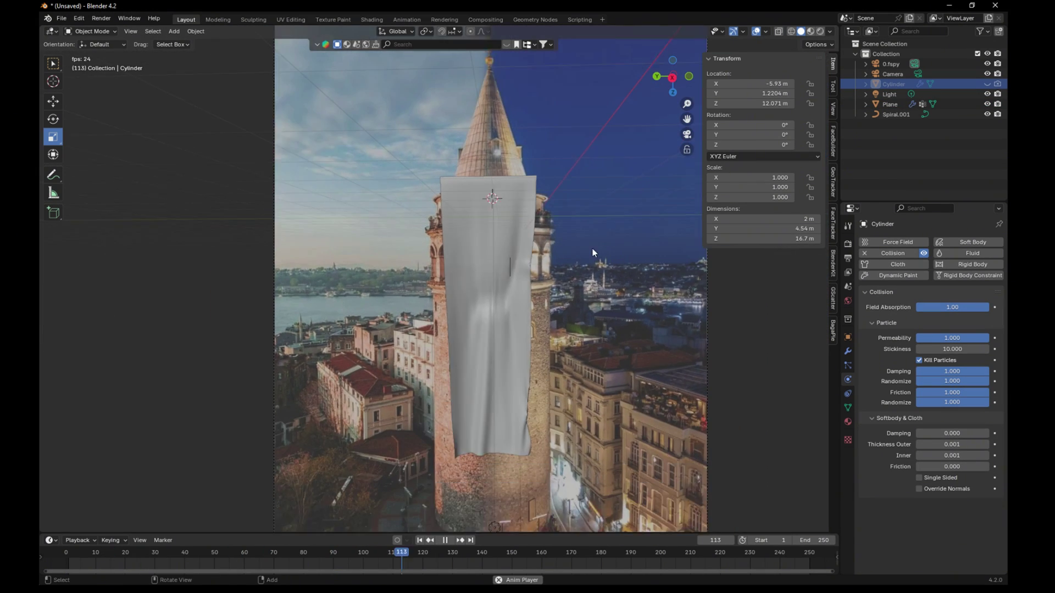
pyautogui.click(445, 540)
pyautogui.click(419, 540)
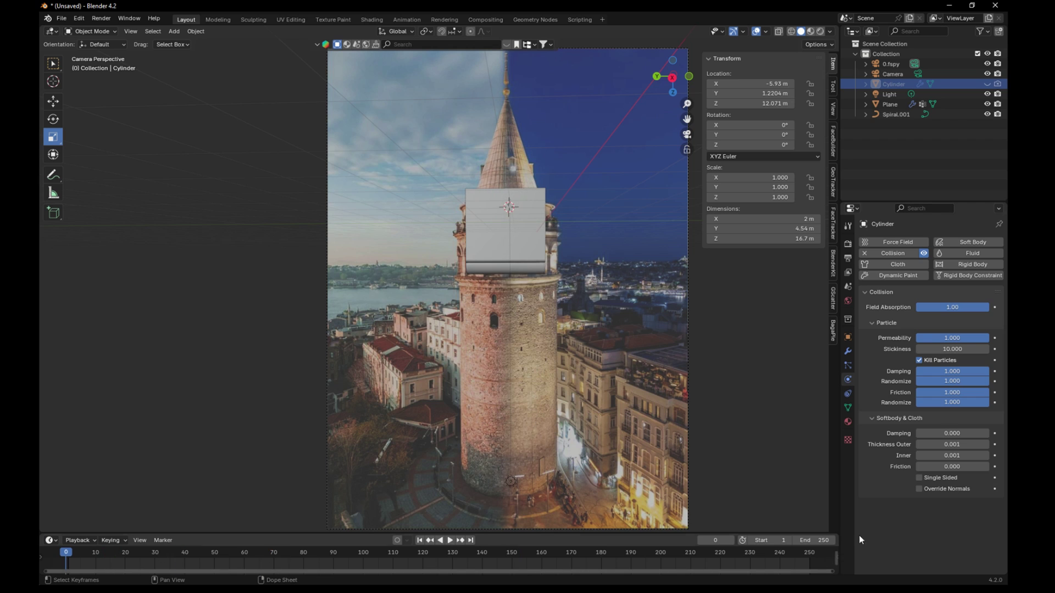
# Move the plane and spiral about 0.16 m in X and 1.50 m in Z, then replay the simulation and rewind to frame 0
pyautogui.click(511, 231)
pyautogui.press('g')
pyautogui.click(519, 260)
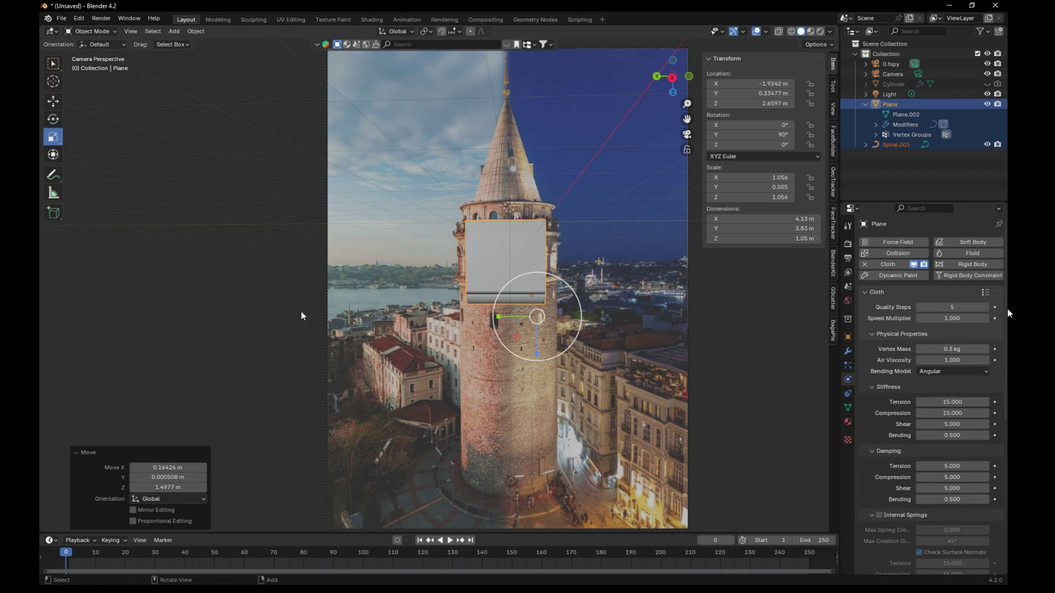
pyautogui.press('space')
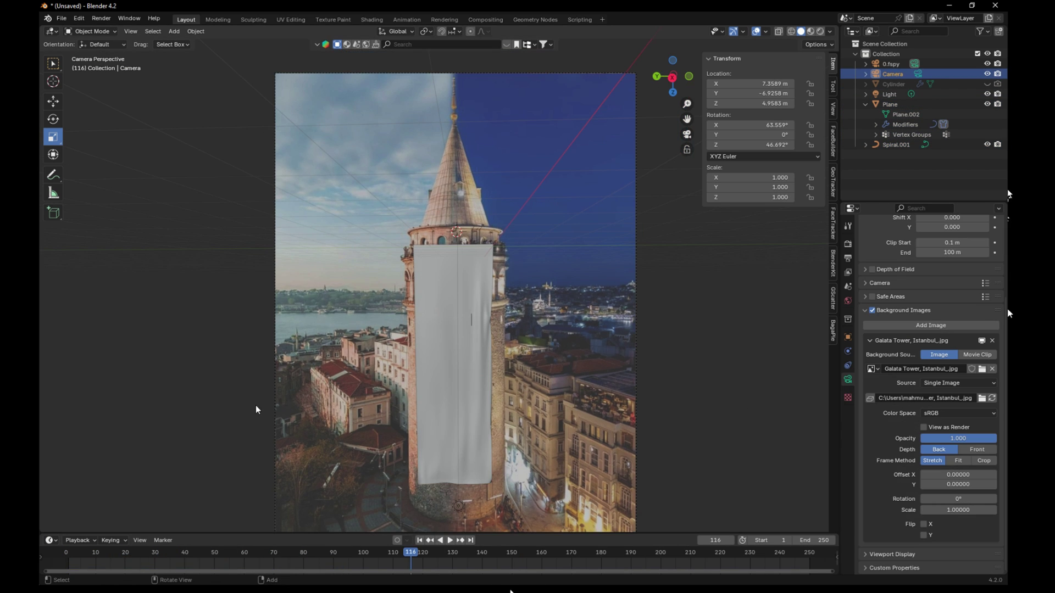
pyautogui.moveTo(397, 552); pyautogui.dragTo(66, 557)
pyautogui.press('space')
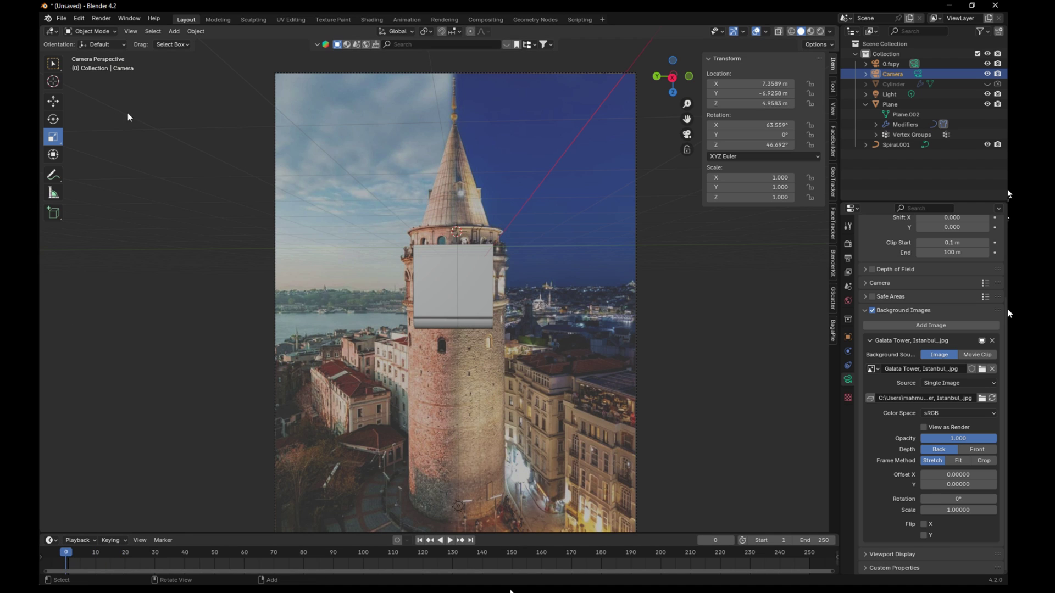
# Unwrap the banner plane's mesh with Project from View through the camera and switch to the UV Editing workspace
pyautogui.click(465, 316)
pyautogui.press('Tab')
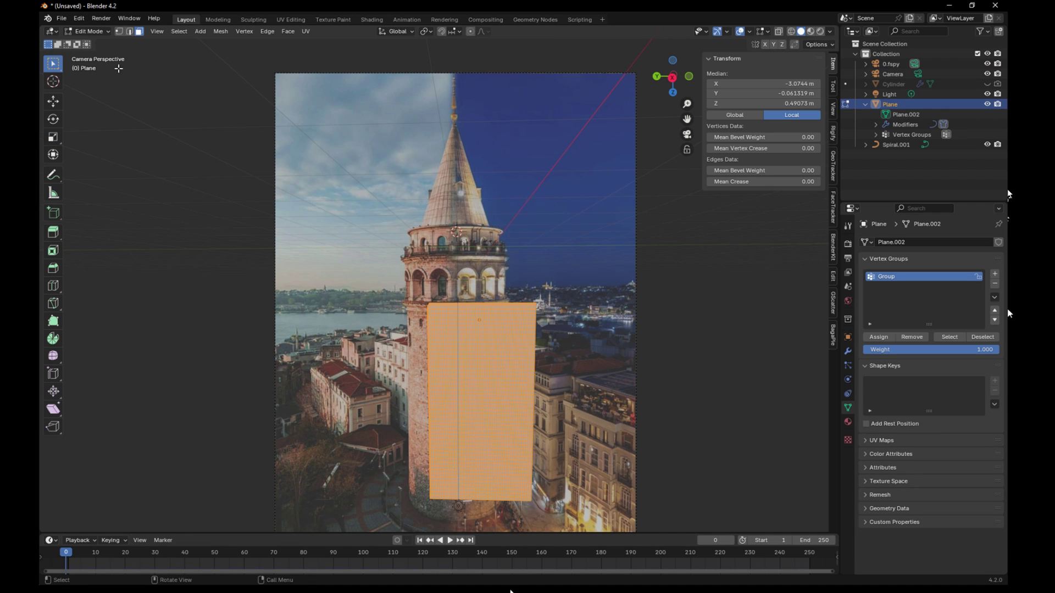
pyautogui.press('u')
pyautogui.click(464, 457)
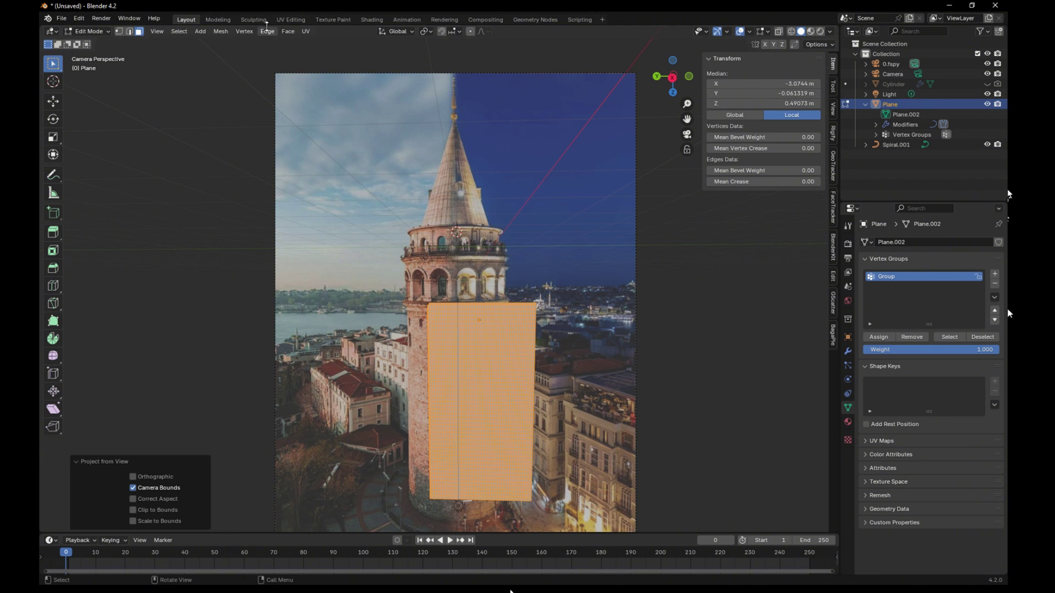
pyautogui.click(290, 20)
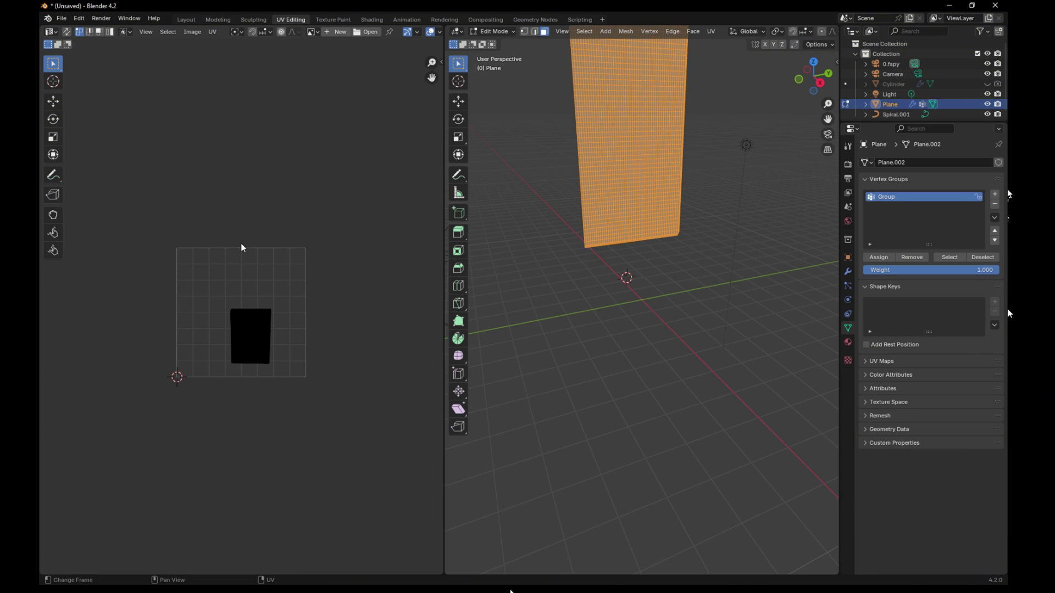
# Create a material for the banner plane in the Shading workspace and place a lion.jpg image texture node in it
pyautogui.click(372, 20)
pyautogui.click(506, 346)
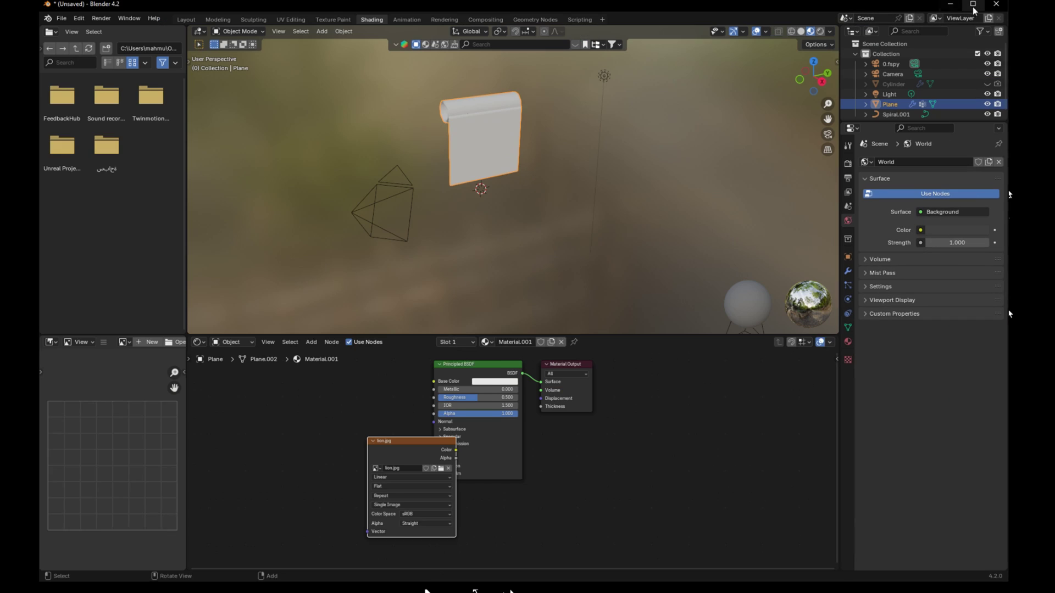
pyautogui.moveTo(409, 438); pyautogui.dragTo(425, 388)
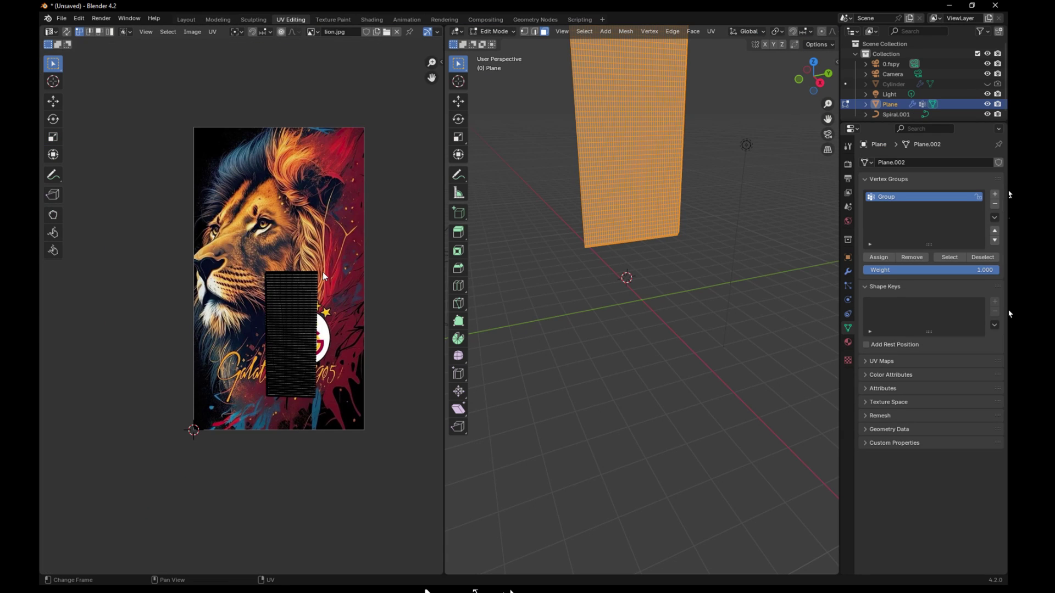
# Enlarge the banner's whole UV layout and move it up over the centre of the lion image
pyautogui.press('a')
pyautogui.press('s')
pyautogui.click(309, 270)
pyautogui.press('g')
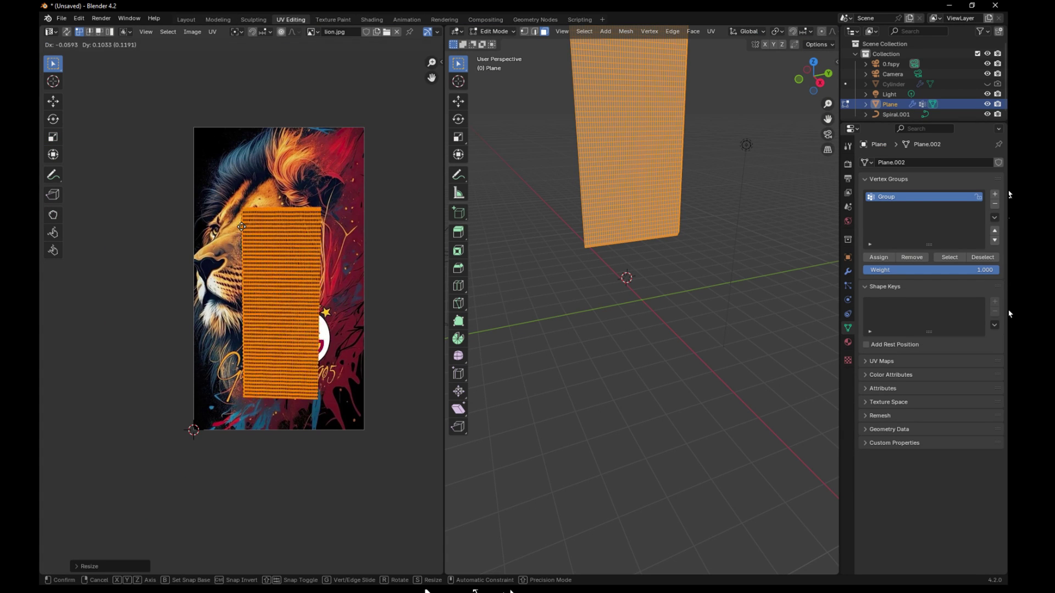
pyautogui.rightClick(304, 244)
pyautogui.press('g')
pyautogui.click(295, 162)
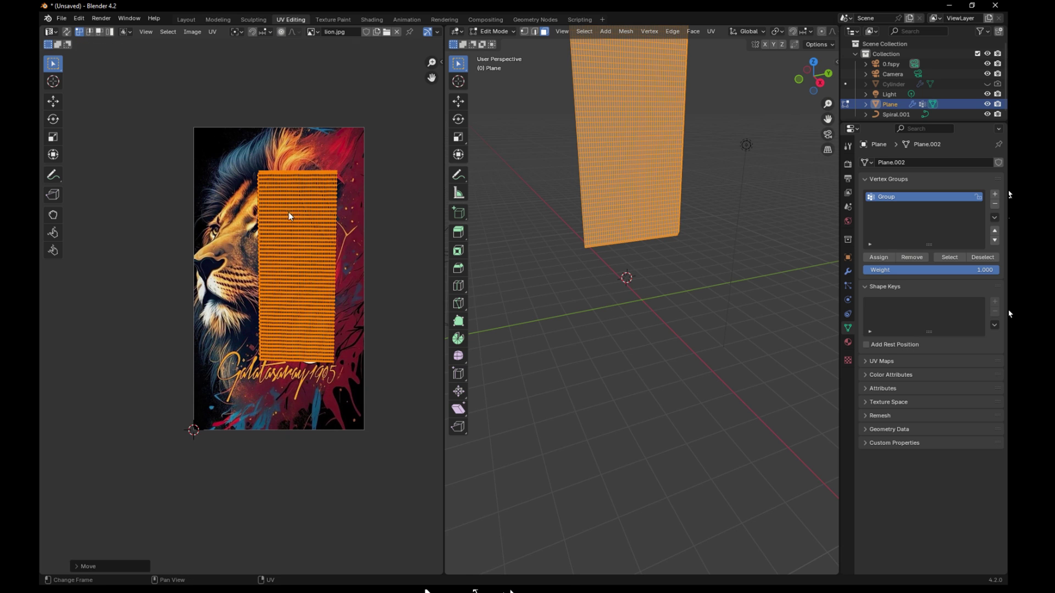
# Stretch the UV layout in both directions and reposition it to cover nearly the full lion image
pyautogui.press('y')
pyautogui.click(245, 240)
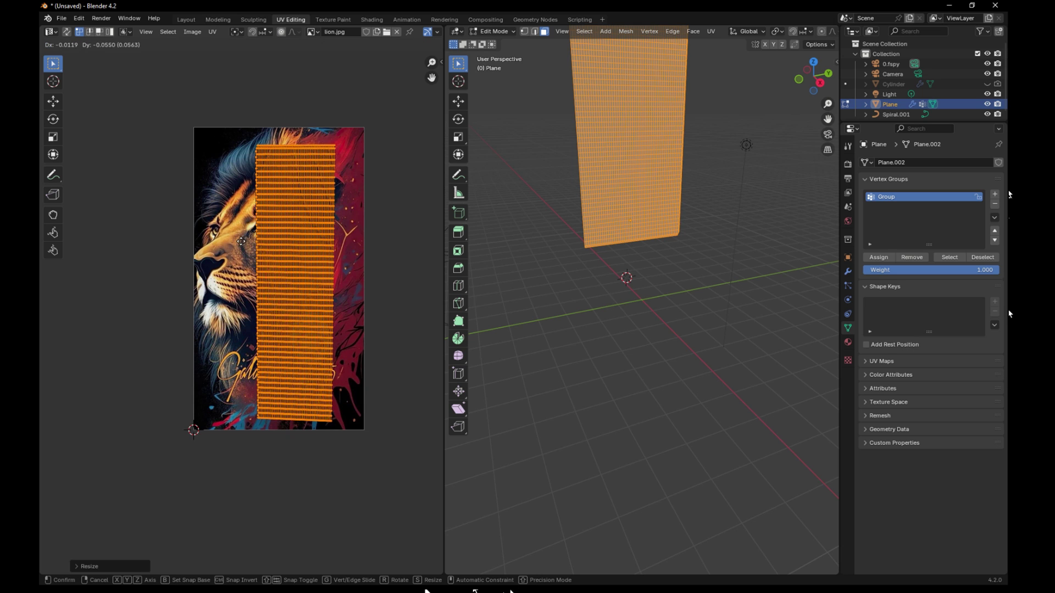
pyautogui.click(172, 229)
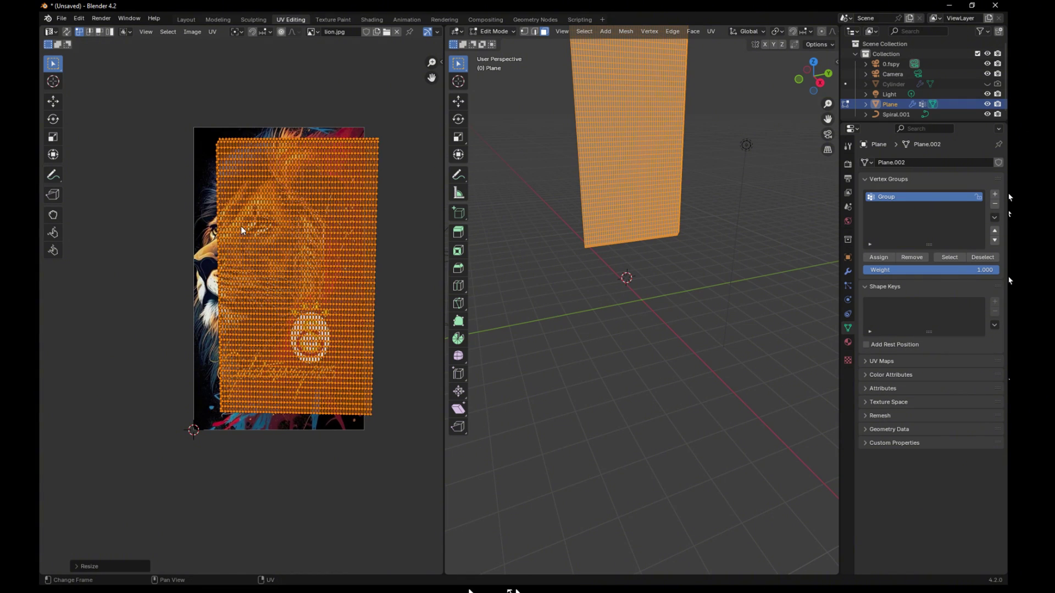
pyautogui.press('g')
pyautogui.click(294, 235)
pyautogui.press('s')
pyautogui.press('y')
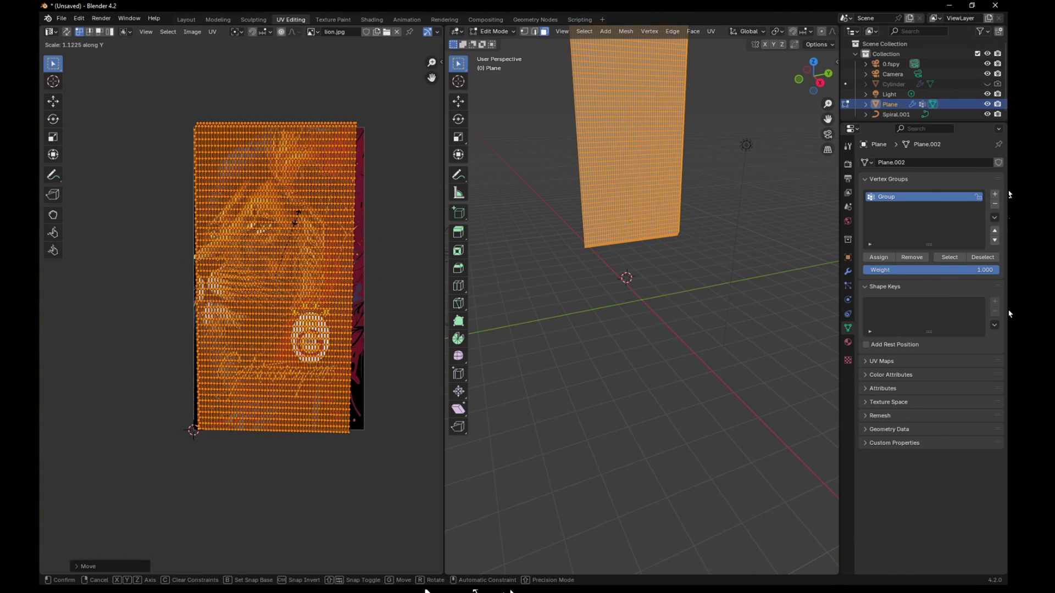
pyautogui.click(259, 119)
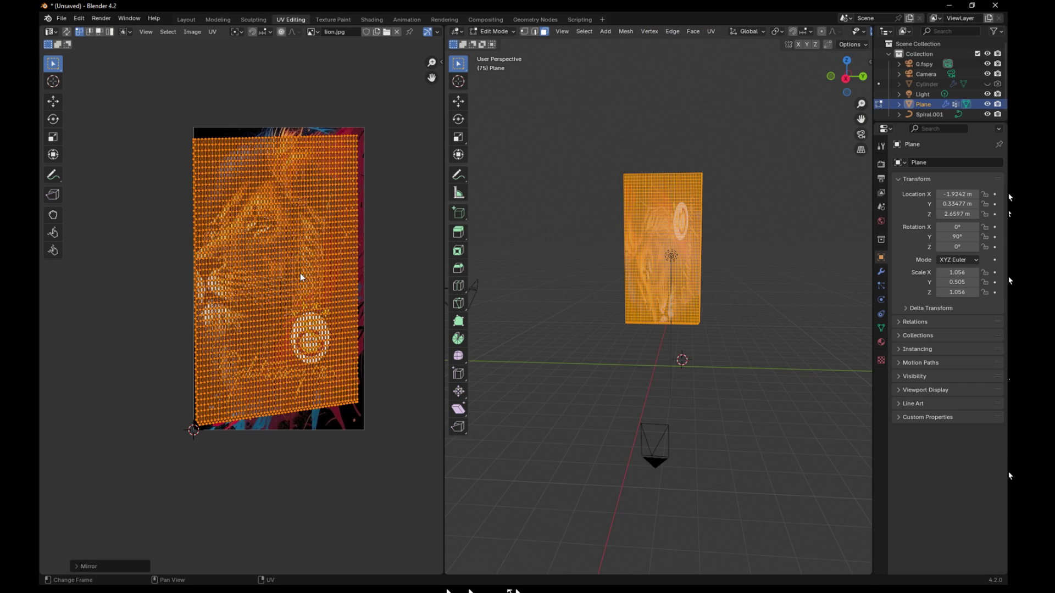
# Adjust the UV mirror operation by turning off its Y constraint axis
pyautogui.rightClick(301, 278)
pyautogui.click(104, 566)
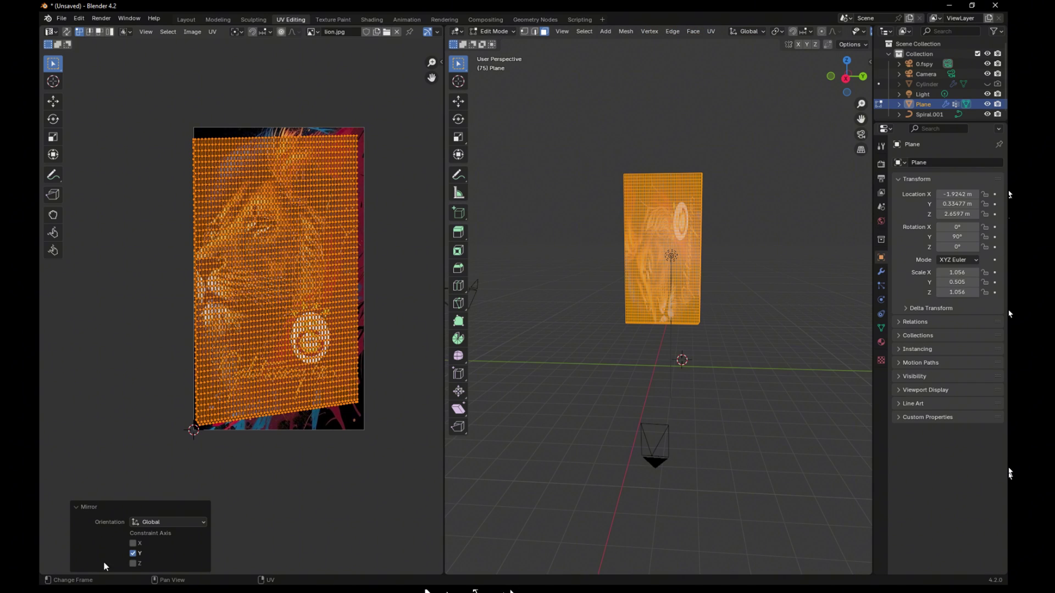
pyautogui.click(132, 554)
pyautogui.click(139, 413)
# Return to the Layout workspace, replay the textured banner's simulation from frame 0 and stop it at frame 206
pyautogui.click(184, 20)
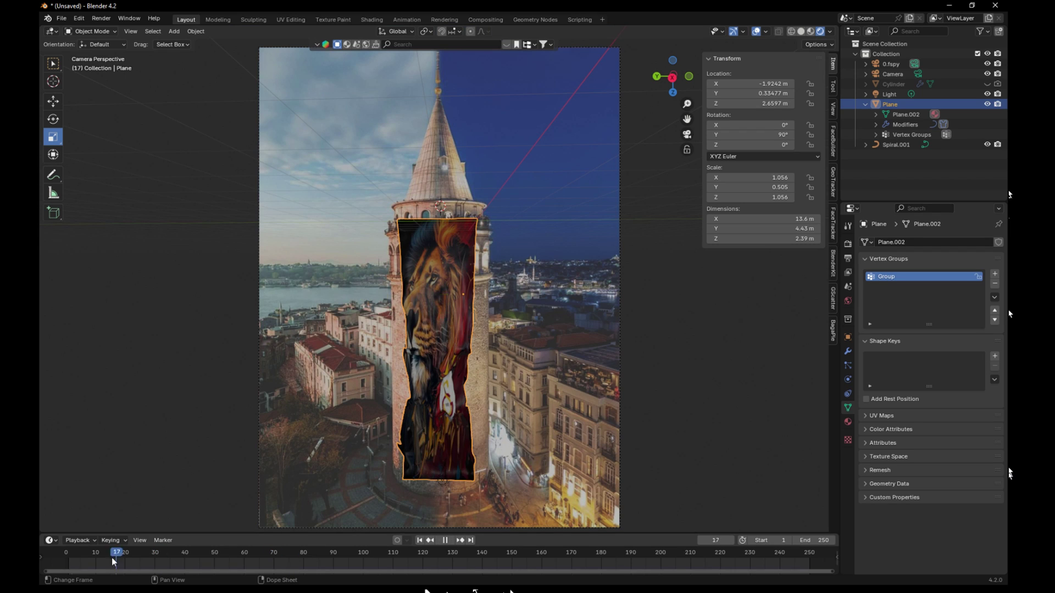
pyautogui.moveTo(153, 558); pyautogui.dragTo(65, 559)
pyautogui.click(449, 539)
pyautogui.scroll(1, 457, 432)
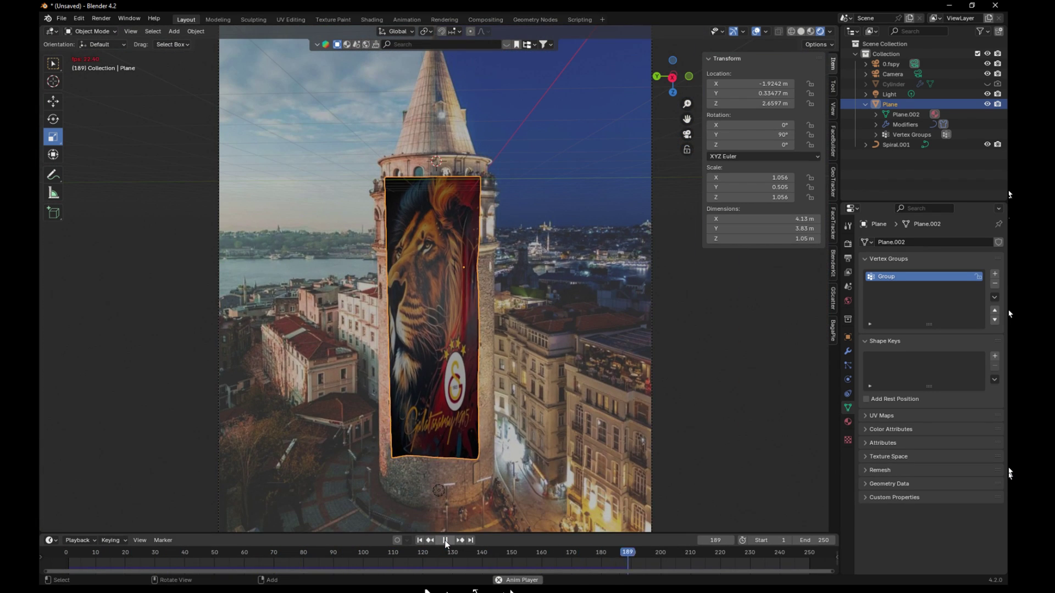
pyautogui.press('space')
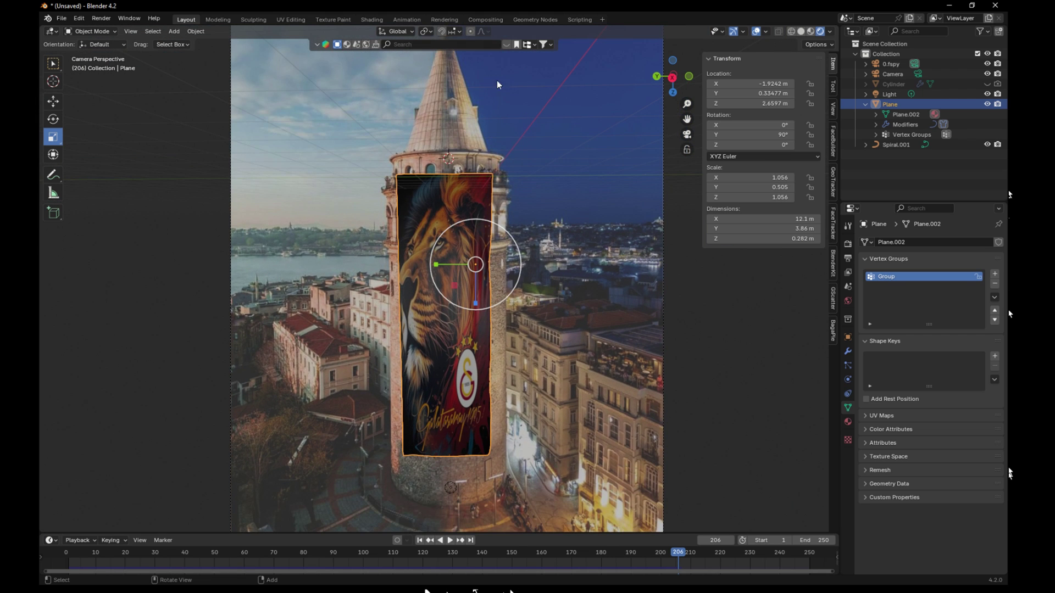
# Add an area light at the top of the banner and enlarge it about 5.2 times
pyautogui.hotkey('shift', 'a')
pyautogui.press('Escape')
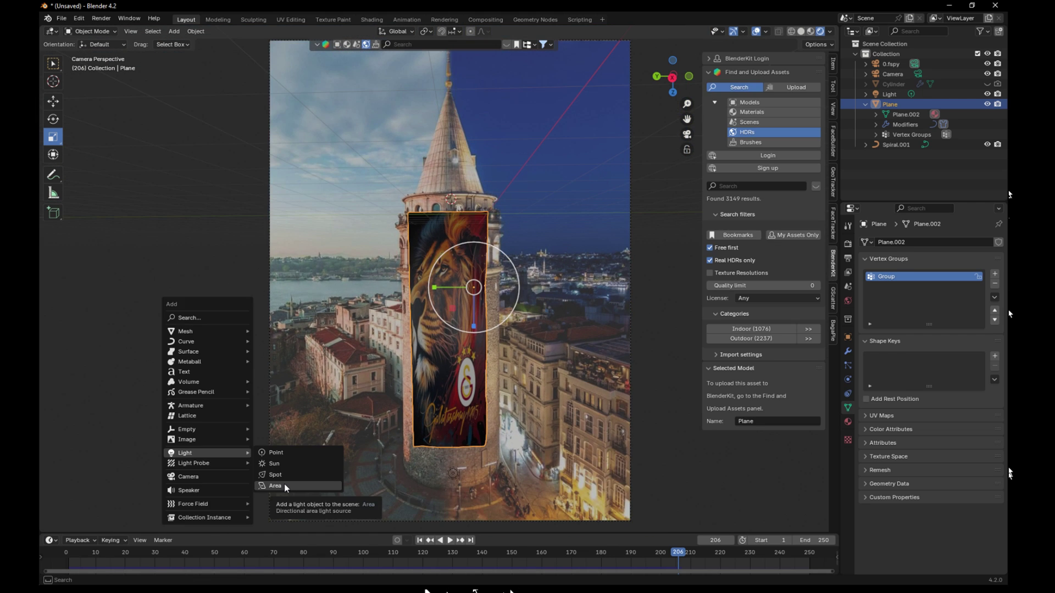
pyautogui.click(295, 488)
pyautogui.moveTo(295, 487); pyautogui.dragTo(416, 204, button='middle')
pyautogui.scroll(-1, 416, 204)
pyautogui.press('s')
pyautogui.click(679, 220)
# Set the area light's power to 1000 W and position the light above the banner
pyautogui.doubleClick(930, 312)
pyautogui.write('100')
pyautogui.press('Return')
pyautogui.doubleClick(927, 312)
pyautogui.write('1000 g')
pyautogui.click(416, 171)
pyautogui.press('KP_0')
pyautogui.press('g')
pyautogui.click(439, 165)
# Duplicate the area light, place the copy in front of the banner and rotate it about 72.1° and -22.9° in two views
pyautogui.moveTo(440, 164); pyautogui.dragTo(528, 186, button='middle')
pyautogui.hotkey('shift', 'd')
pyautogui.click(551, 196)
pyautogui.press('r')
pyautogui.click(506, 139)
pyautogui.moveTo(506, 139); pyautogui.dragTo(418, 118, button='middle')
pyautogui.press('r')
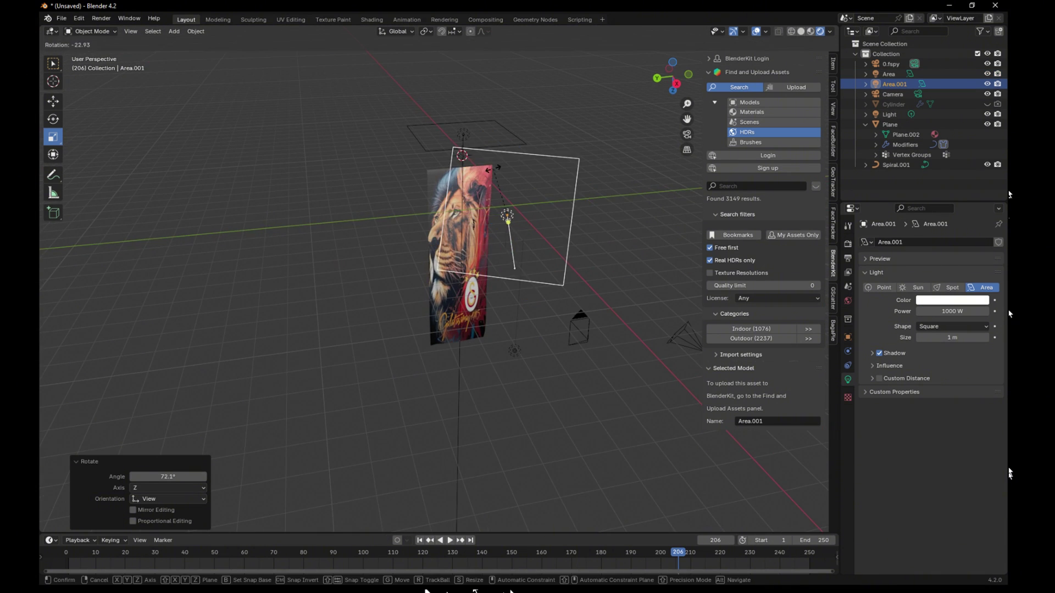
pyautogui.click(508, 214)
# Set the second area light's rotation to about -24.6° X and -90° Y, reduce its power to 500 W and return to the camera view
pyautogui.click(832, 65)
pyautogui.moveTo(791, 134); pyautogui.dragTo(769, 135)
pyautogui.moveTo(791, 124); pyautogui.dragTo(752, 134)
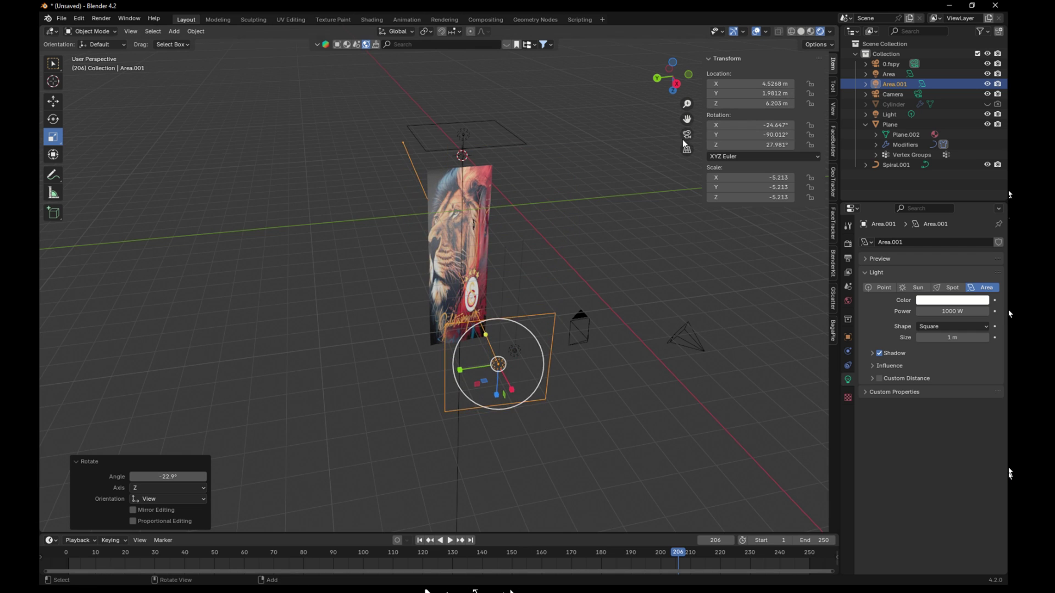
pyautogui.click(687, 135)
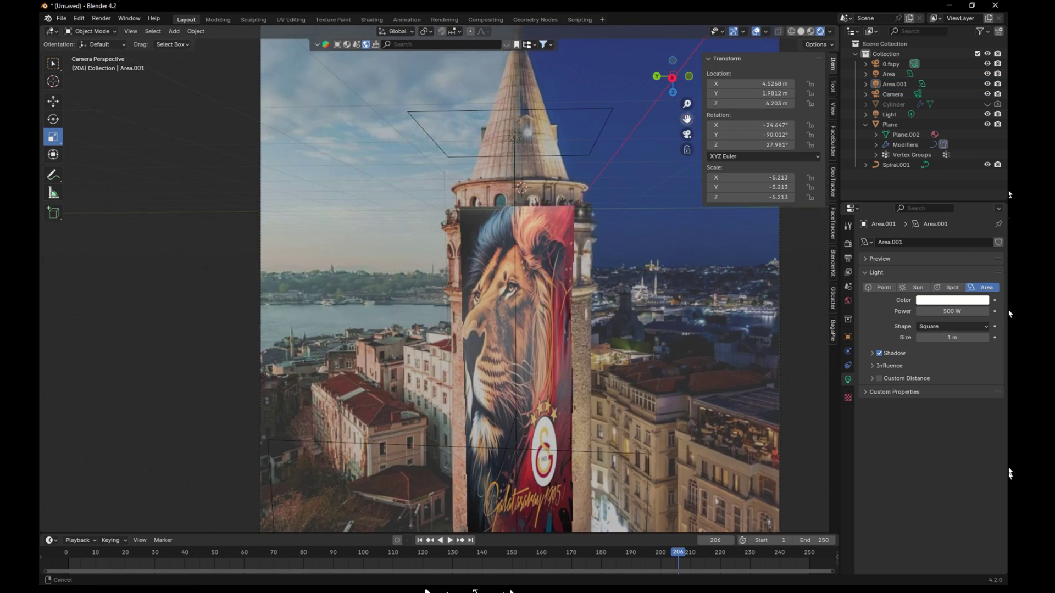
# Enable Use Nodes for the scene in the Compositing workspace
pyautogui.click(485, 20)
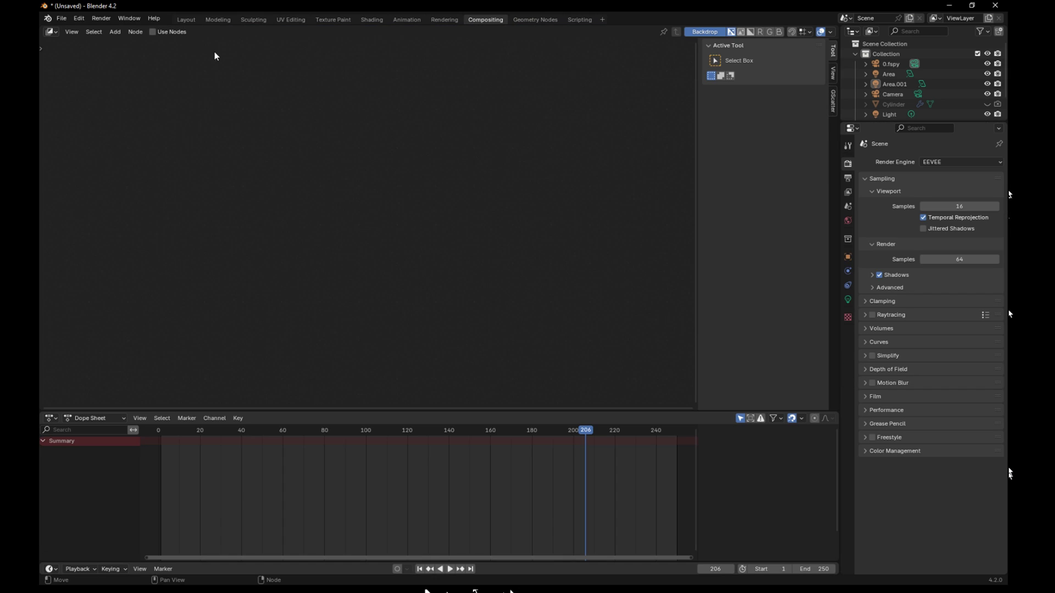
pyautogui.click(154, 32)
pyautogui.rightClick(172, 163)
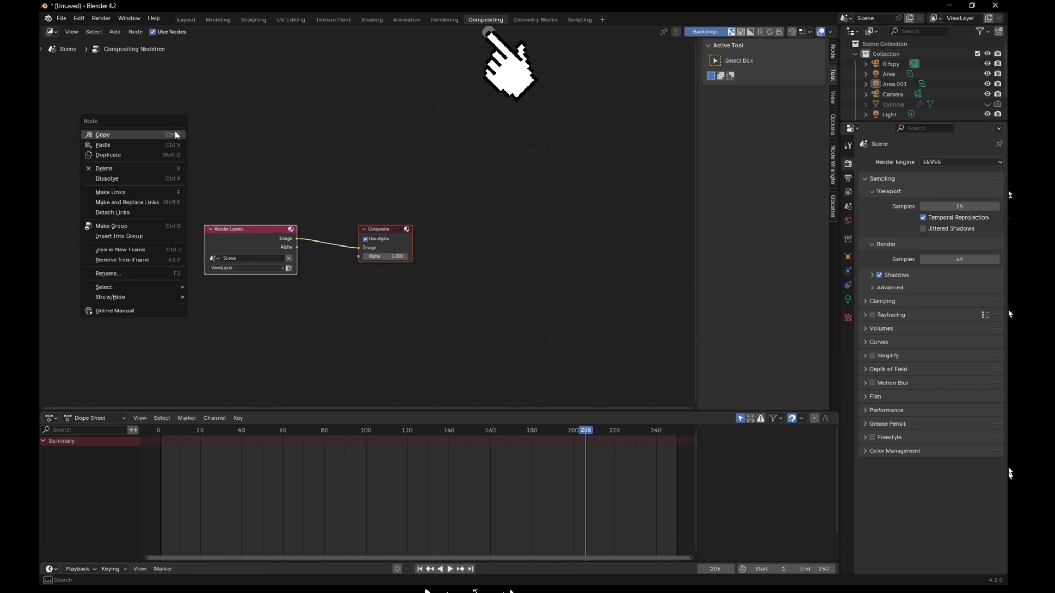
# Add an Image node to the compositing node tree, beside the Render Layers node
pyautogui.hotkey('shift', 'a')
pyautogui.click(282, 131)
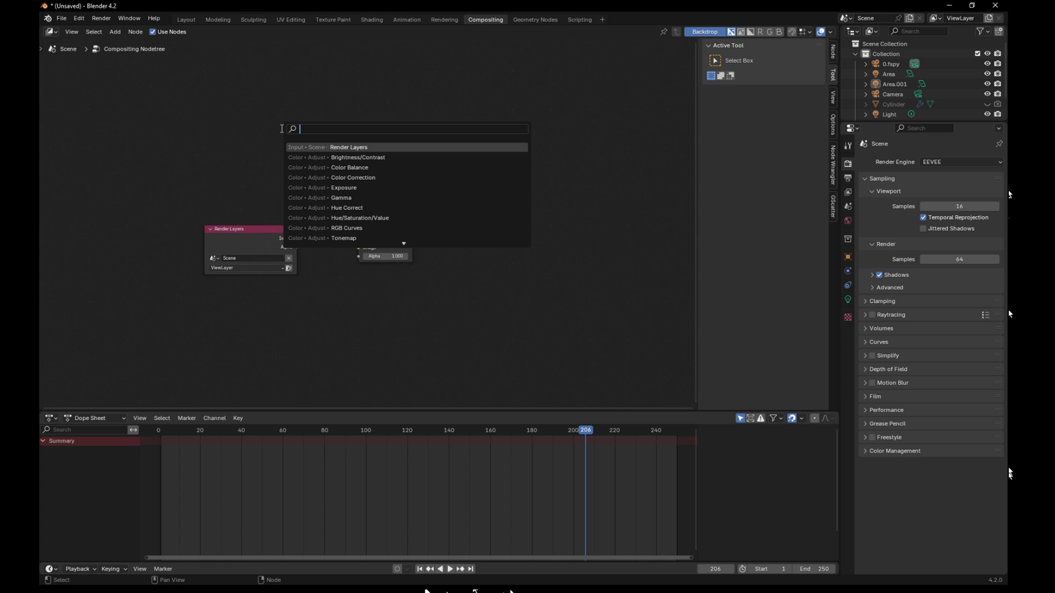
pyautogui.write('image')
pyautogui.press('Return')
pyautogui.click(128, 181)
pyautogui.rightClick(259, 153)
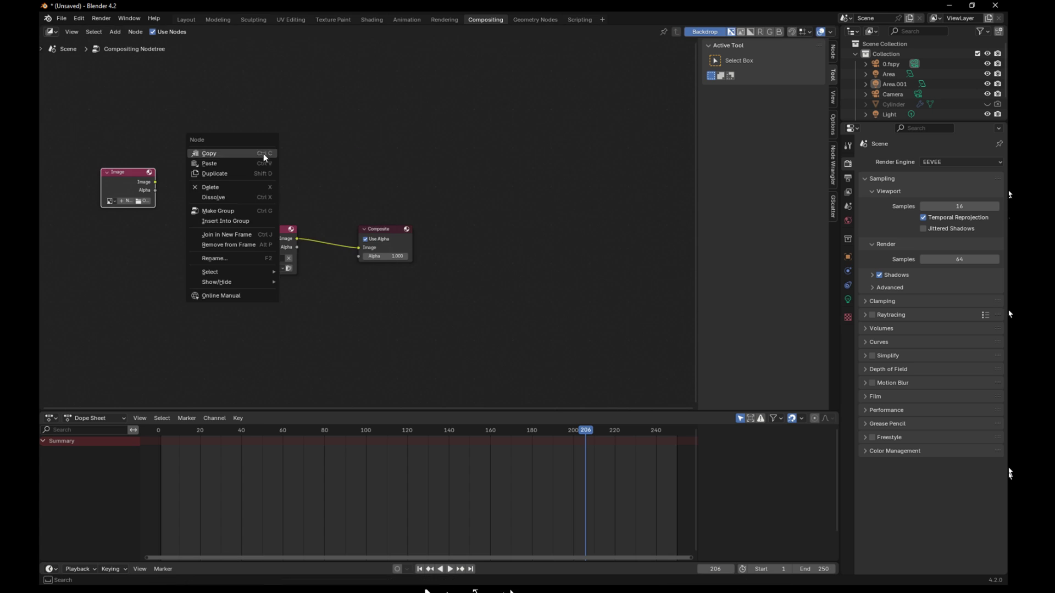
pyautogui.click(280, 138)
pyautogui.rightClick(280, 138)
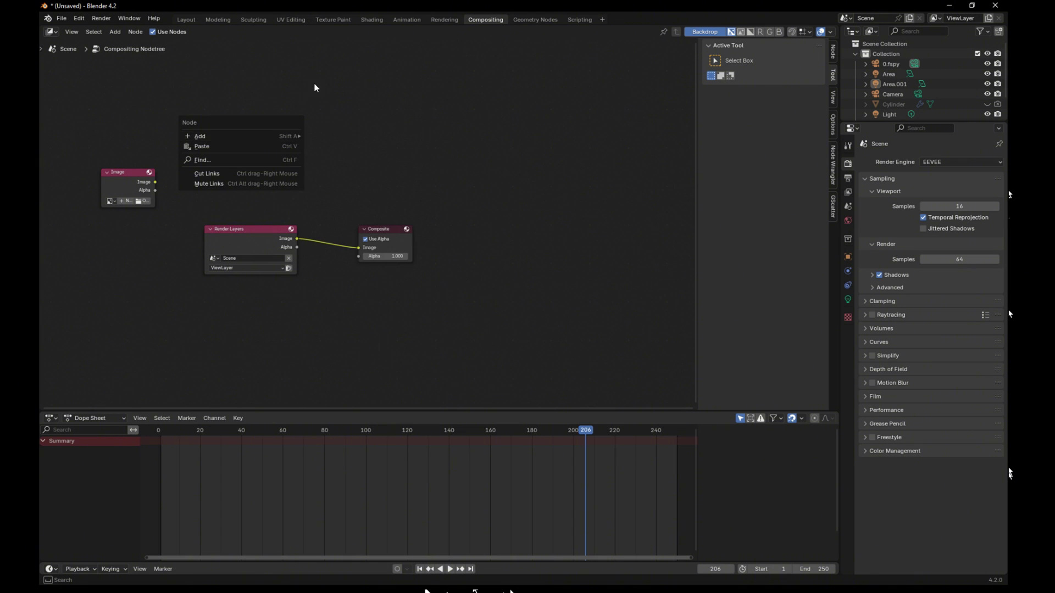
# Add a Scale node next to the Image node
pyautogui.hotkey('shift', 'a')
pyautogui.click(248, 147)
pyautogui.write('scale')
pyautogui.press('Return')
pyautogui.click(175, 133)
# Move the Render Layers node aside, detach it from the Composite node and place an Alpha Over node before Composite
pyautogui.moveTo(235, 230); pyautogui.dragTo(166, 262)
pyautogui.moveTo(358, 248); pyautogui.dragTo(296, 225)
pyautogui.hotkey('shift', 'a')
pyautogui.write('al')
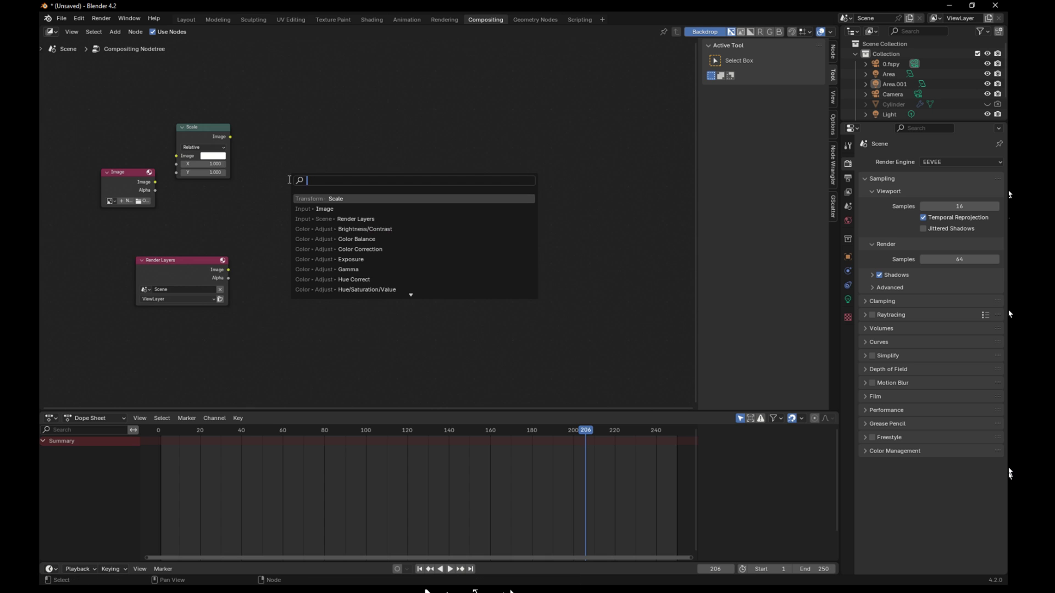
pyautogui.press('Down')
pyautogui.press('Return')
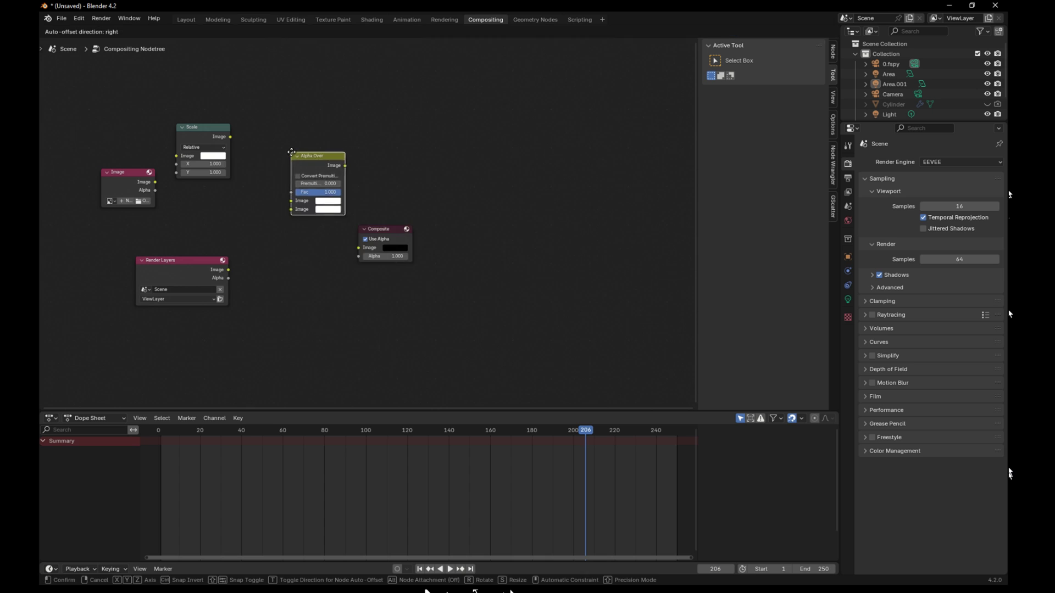
pyautogui.click(304, 179)
# Link Render Layers to Alpha Over's second Image input, Alpha Over to Composite, and the Image node to Scale
pyautogui.moveTo(228, 270); pyautogui.dragTo(292, 212)
pyautogui.moveTo(345, 168); pyautogui.dragTo(429, 228)
pyautogui.moveTo(130, 175); pyautogui.dragTo(177, 156)
# Load the Galata Tower photo into the Image node and set the Scale node's mode to Render Size
pyautogui.click(84, 196)
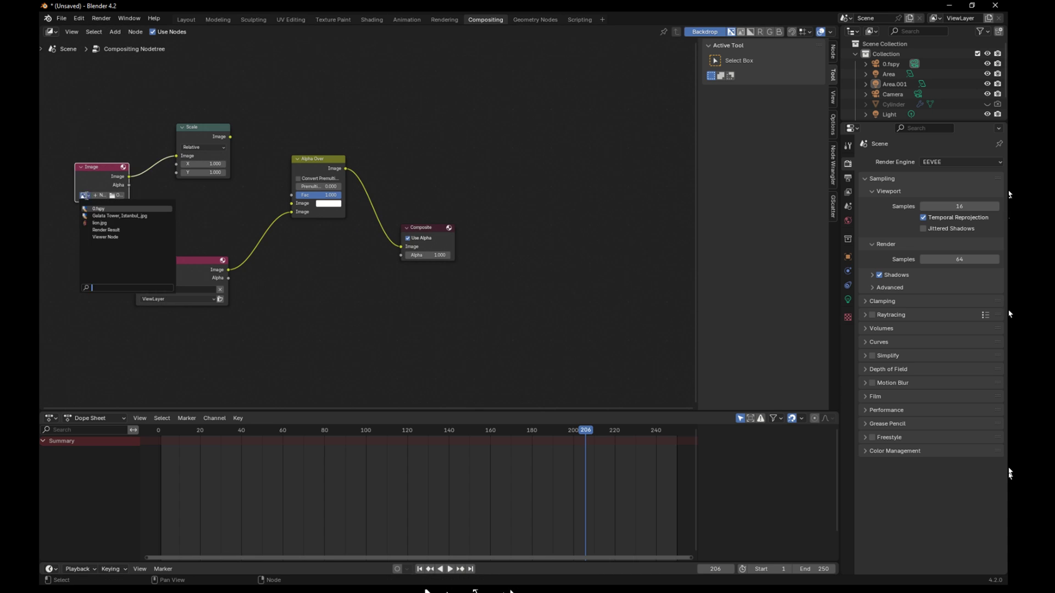
pyautogui.click(115, 216)
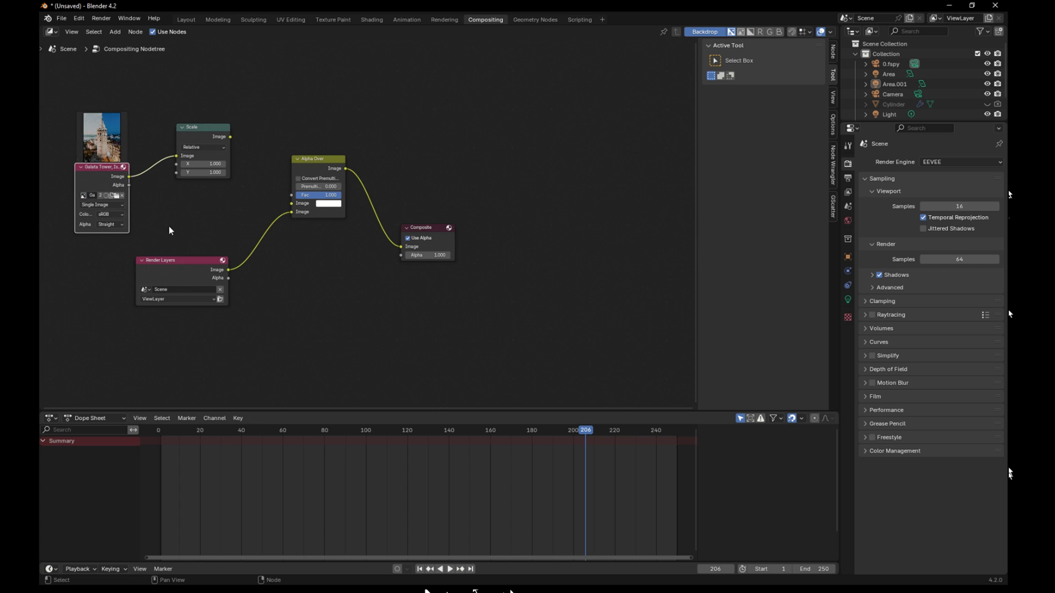
pyautogui.click(193, 148)
pyautogui.click(202, 191)
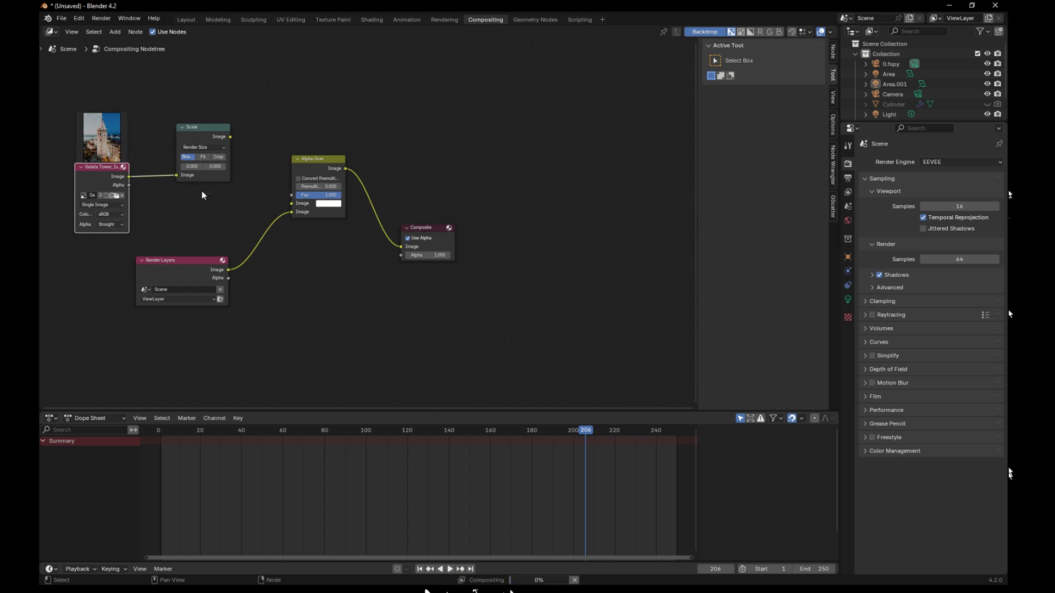
# Switch the render engine to Cycles with 250 max render samples, and enable Use Spatial Splits and Persistent Data
pyautogui.click(960, 163)
pyautogui.click(945, 196)
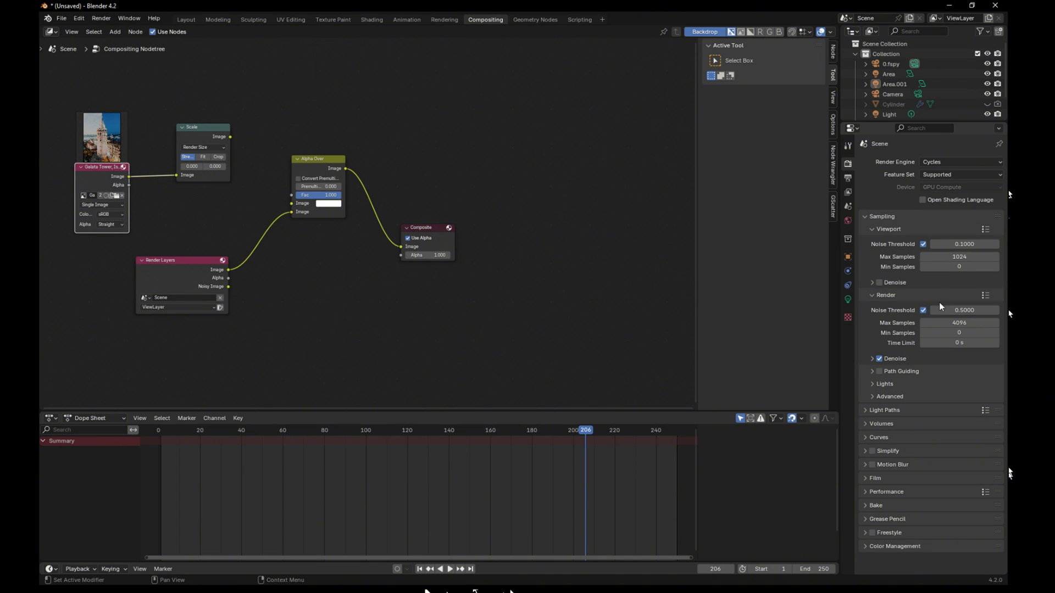
pyautogui.click(887, 491)
pyautogui.scroll(-8, 901, 481)
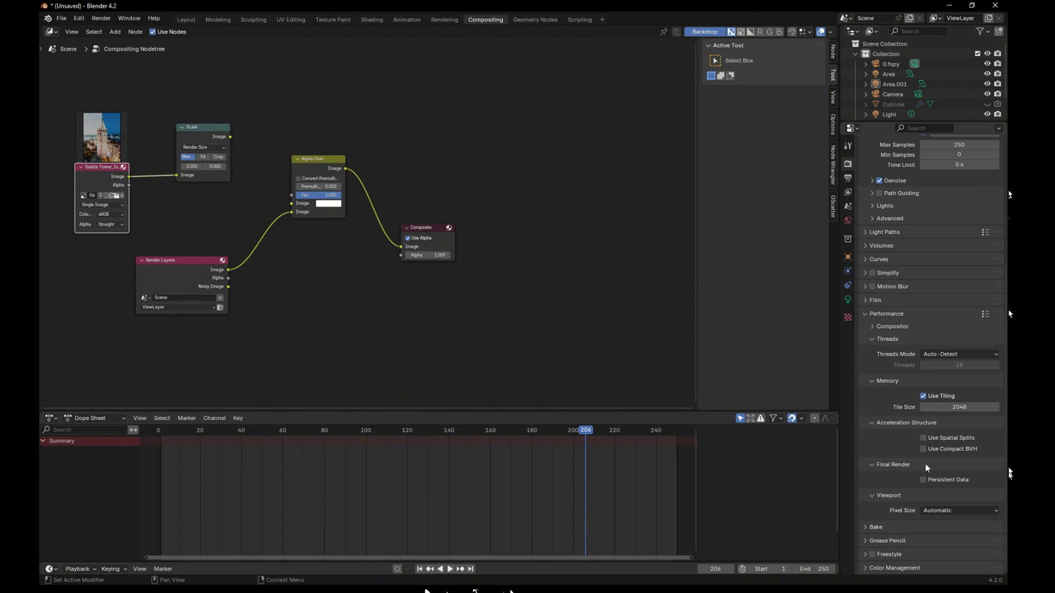
pyautogui.click(924, 481)
# Enable the Transparent option in the scene's Film settings
pyautogui.scroll(4, 902, 447)
pyautogui.click(866, 382)
pyautogui.scroll(-5, 869, 404)
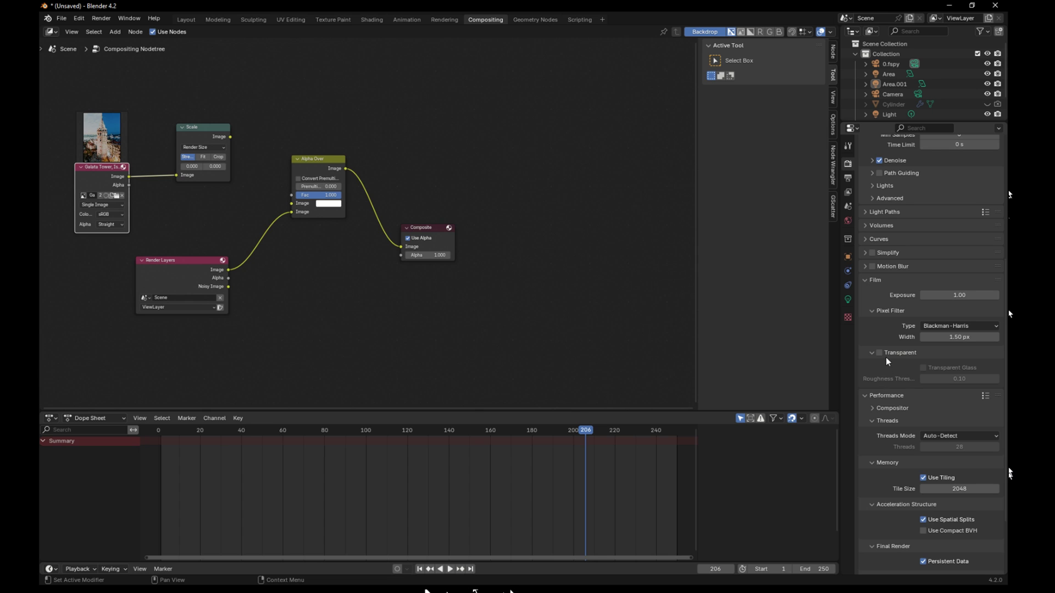
pyautogui.scroll(2, 886, 359)
pyautogui.click(880, 323)
pyautogui.click(883, 359)
pyautogui.scroll(-1, 269, 267)
# Link the Scale node's Image output to Alpha Over's first Image input
pyautogui.moveTo(229, 176); pyautogui.dragTo(257, 171, button='middle')
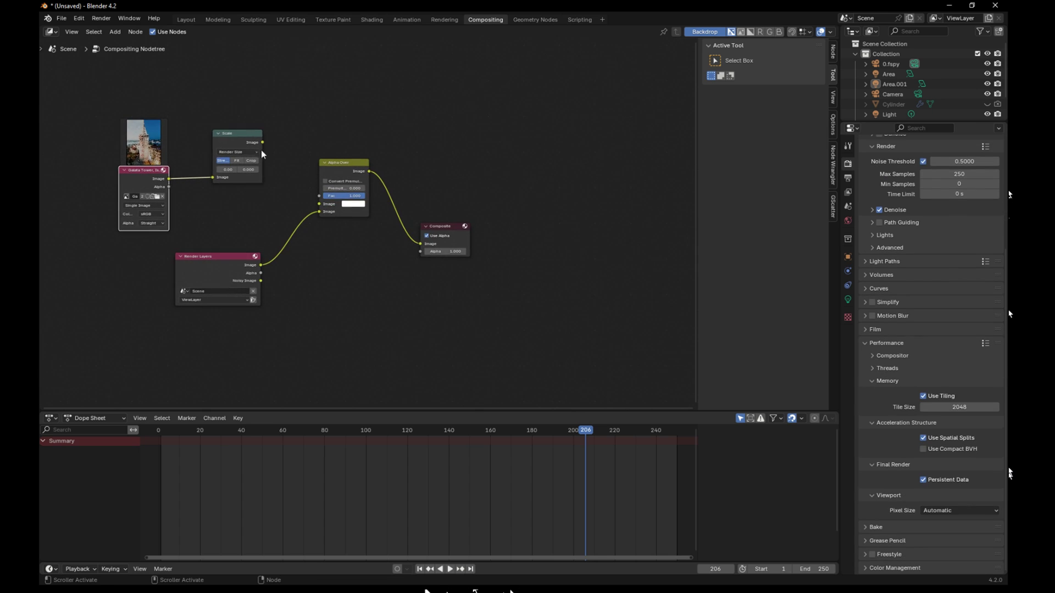
pyautogui.moveTo(263, 142); pyautogui.dragTo(319, 204)
pyautogui.scroll(1, 321, 206)
pyautogui.moveTo(401, 233); pyautogui.dragTo(423, 229, button='middle')
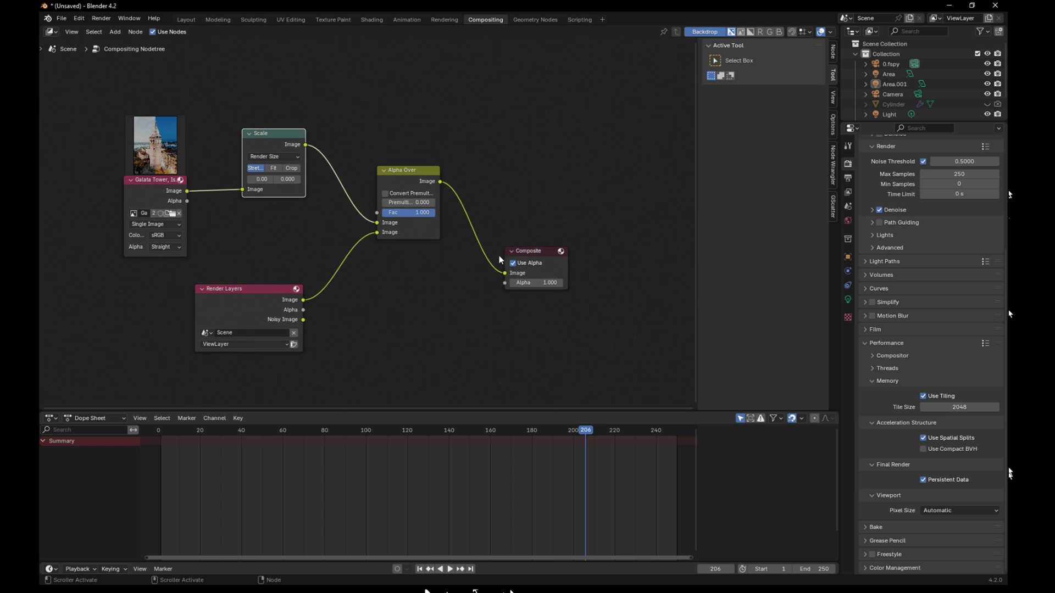
# Set the PNG output's color depth to 16 and the render resolution to 1080 × 1920 px
pyautogui.scroll(7, 889, 343)
pyautogui.click(848, 257)
pyautogui.click(849, 221)
pyautogui.click(849, 206)
pyautogui.click(849, 193)
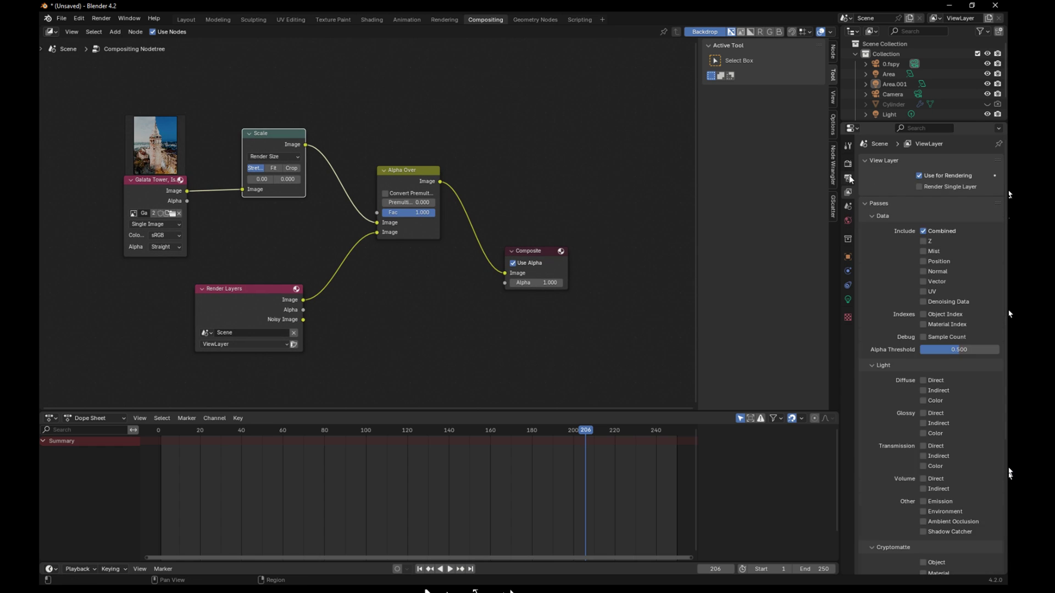
pyautogui.click(849, 178)
pyautogui.click(978, 422)
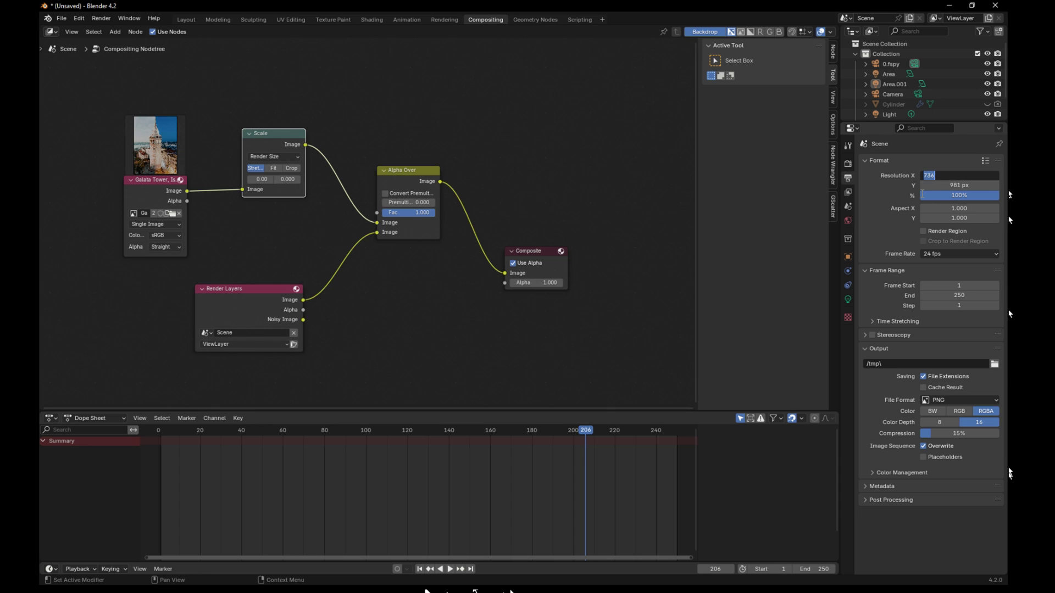
pyautogui.write('1080')
pyautogui.press('Return')
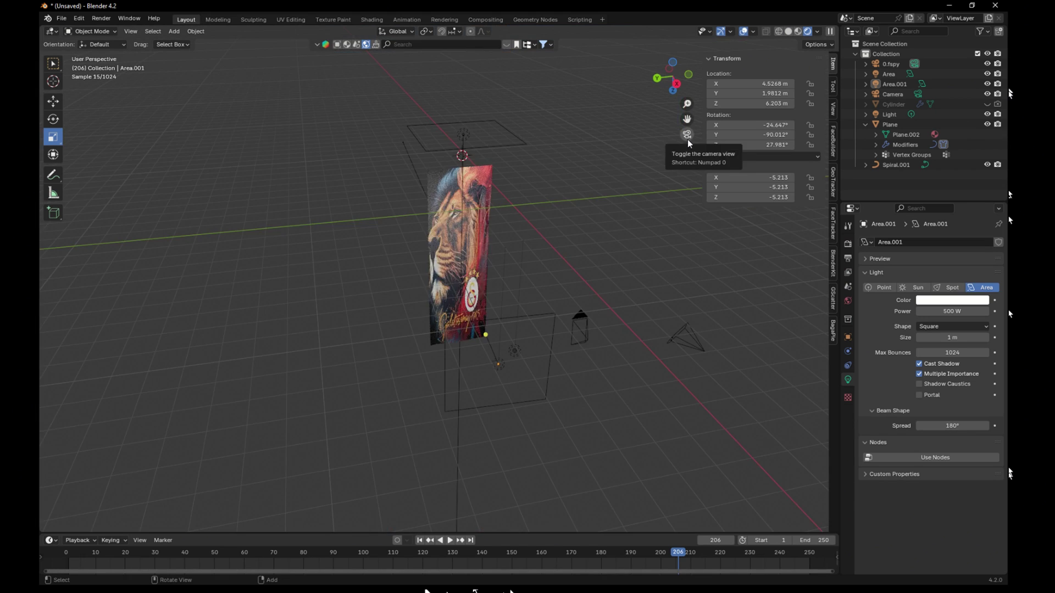
# View the banner over the tower through the camera in the Layout workspace and bring up the render commands
pyautogui.click(687, 135)
pyautogui.keyDown('shift'); pyautogui.moveTo(687, 217); pyautogui.dragTo(660, 267, button='middle'); pyautogui.keyUp('shift')
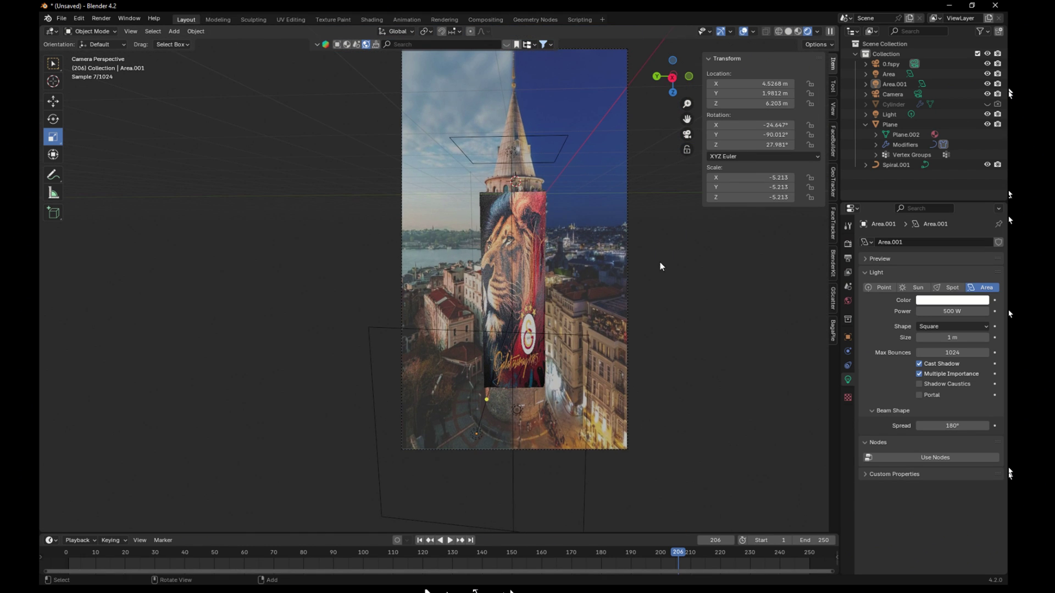
pyautogui.click(101, 19)
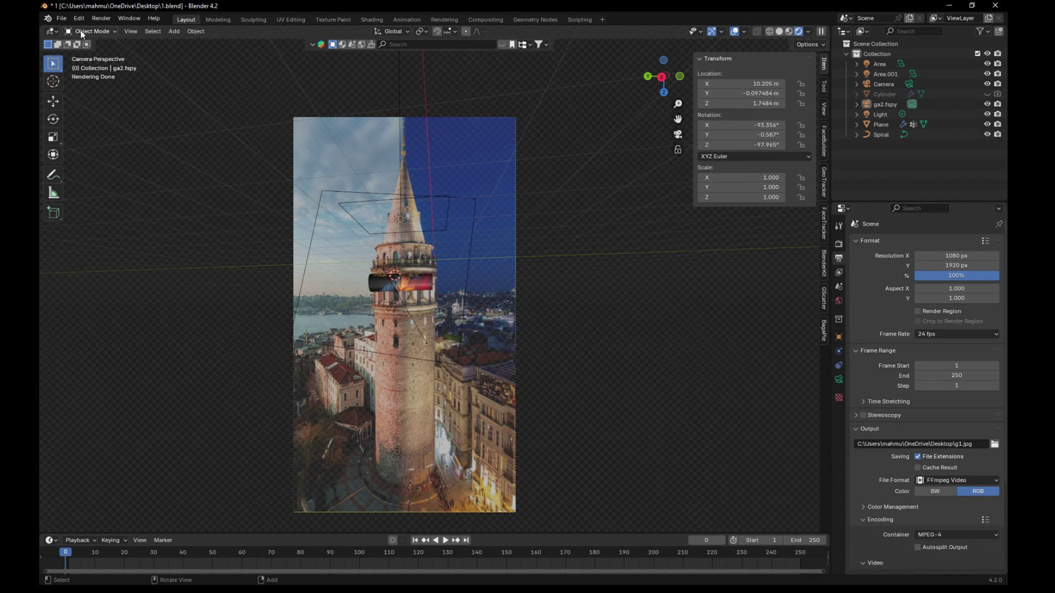
# Add the rendered PNG sequence from the galata folder as an image strip in the Video Sequencer, with end frame 250
pyautogui.click(47, 34)
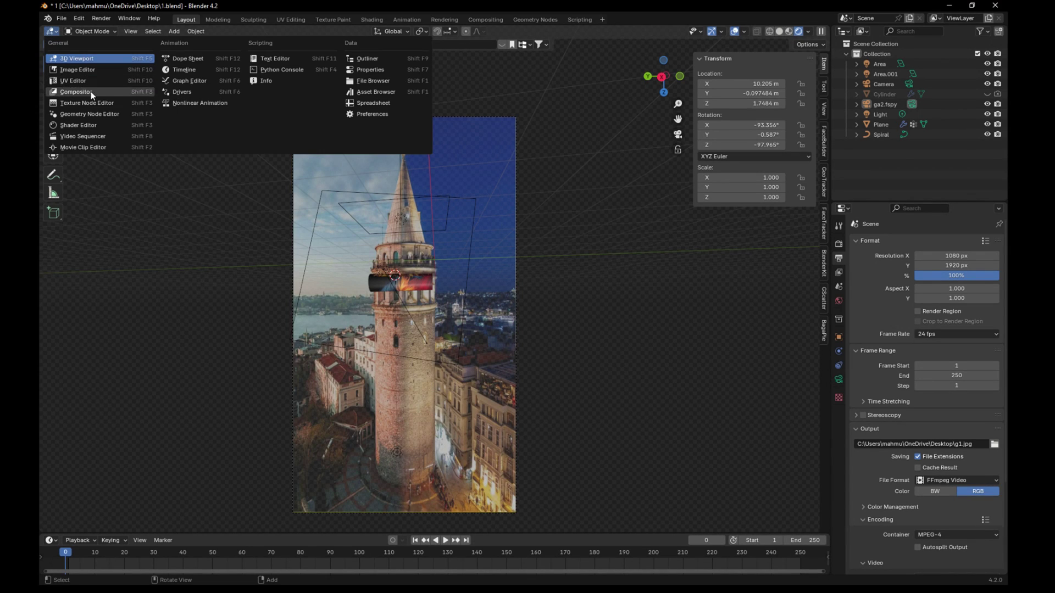
pyautogui.click(99, 137)
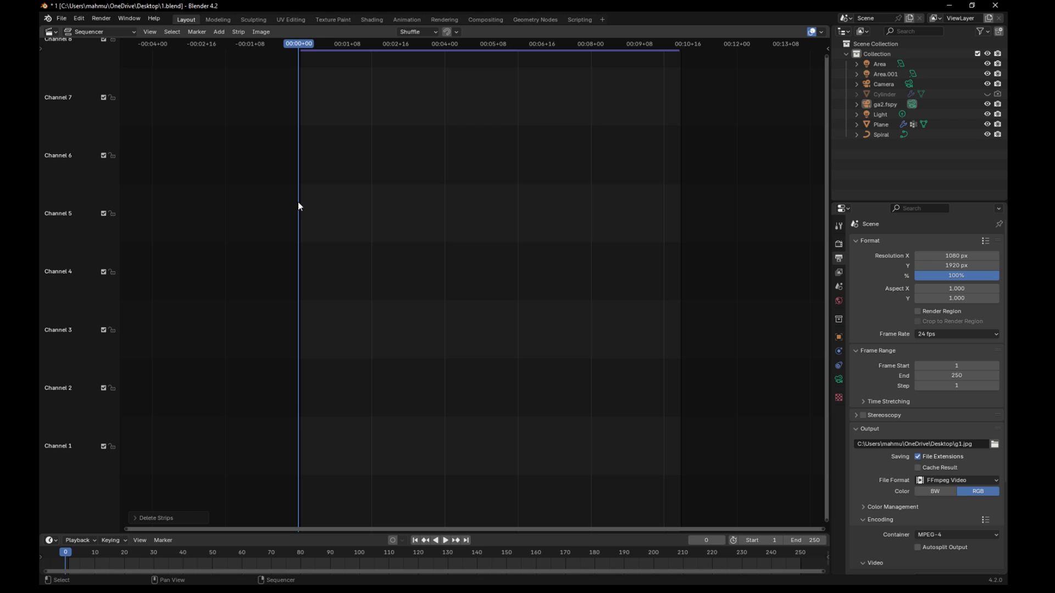
pyautogui.click(218, 33)
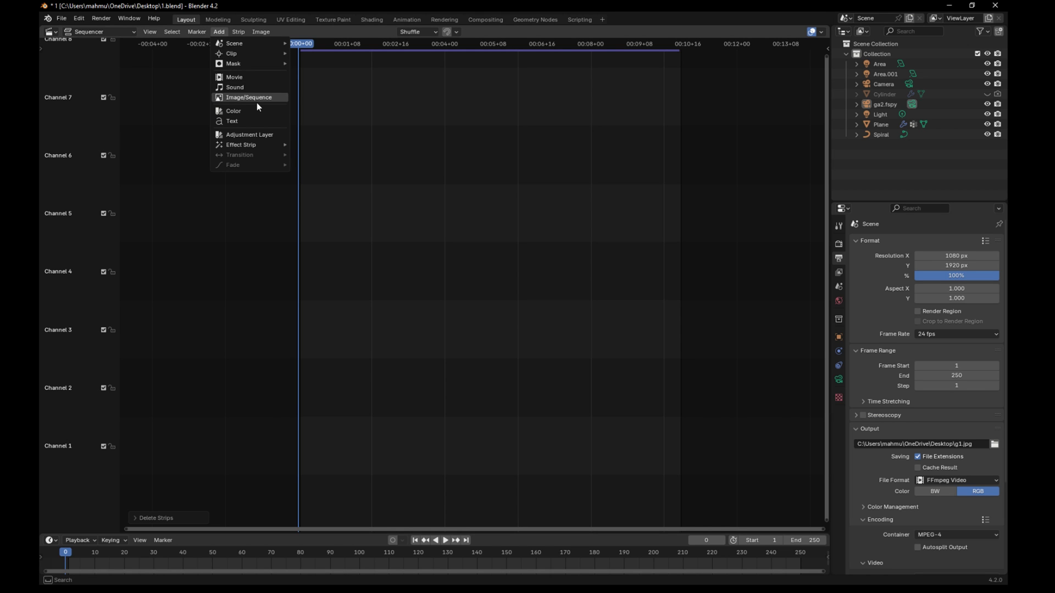
pyautogui.click(258, 100)
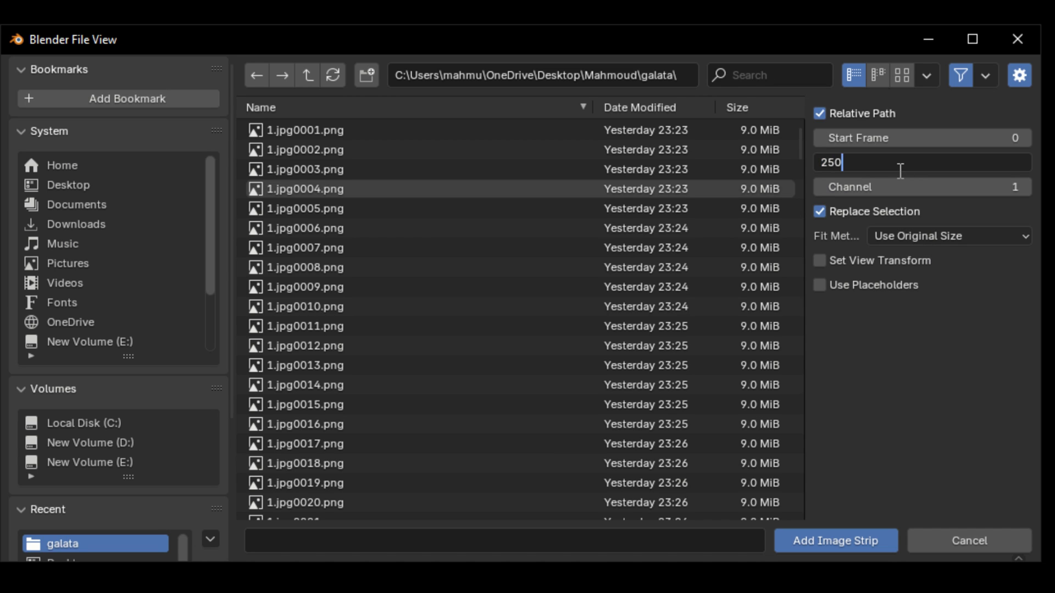
pyautogui.press('Return')
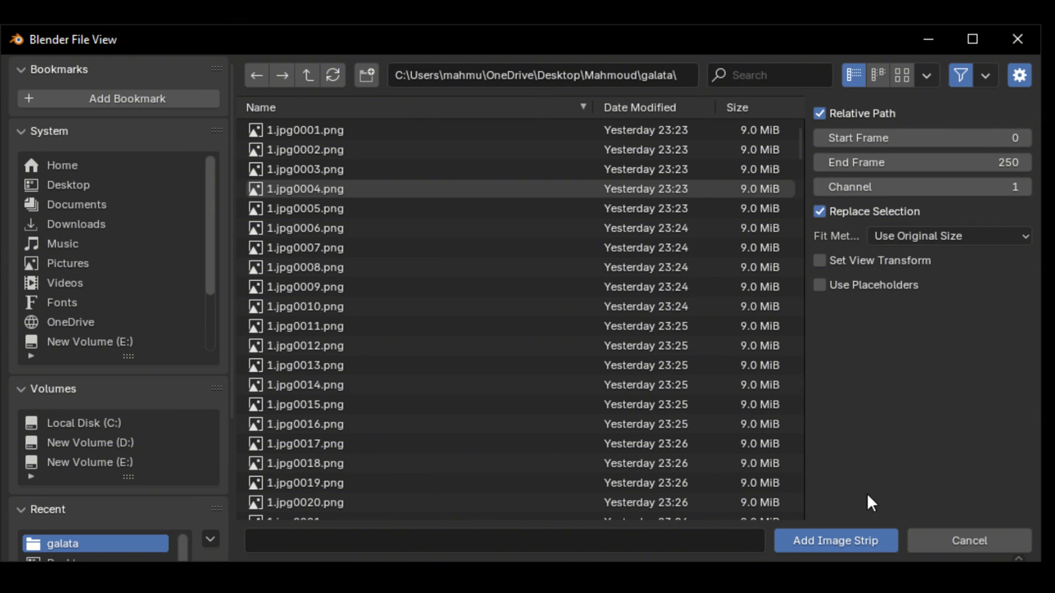
pyautogui.click(855, 543)
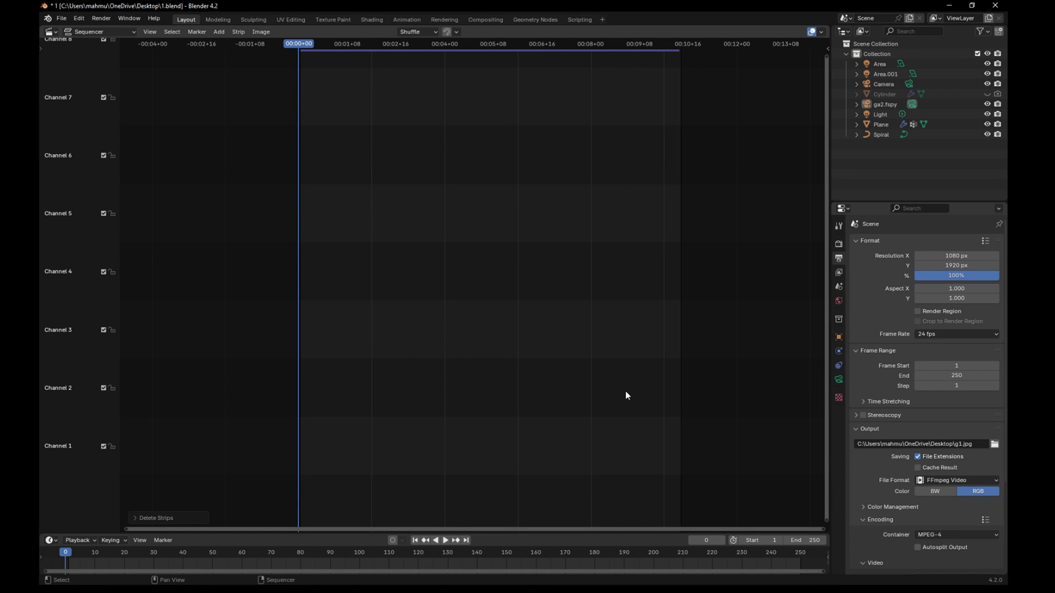
# Review the output's file format, encoding container, video settings and save path for the movie render
pyautogui.click(964, 480)
pyautogui.scroll(-3, 899, 474)
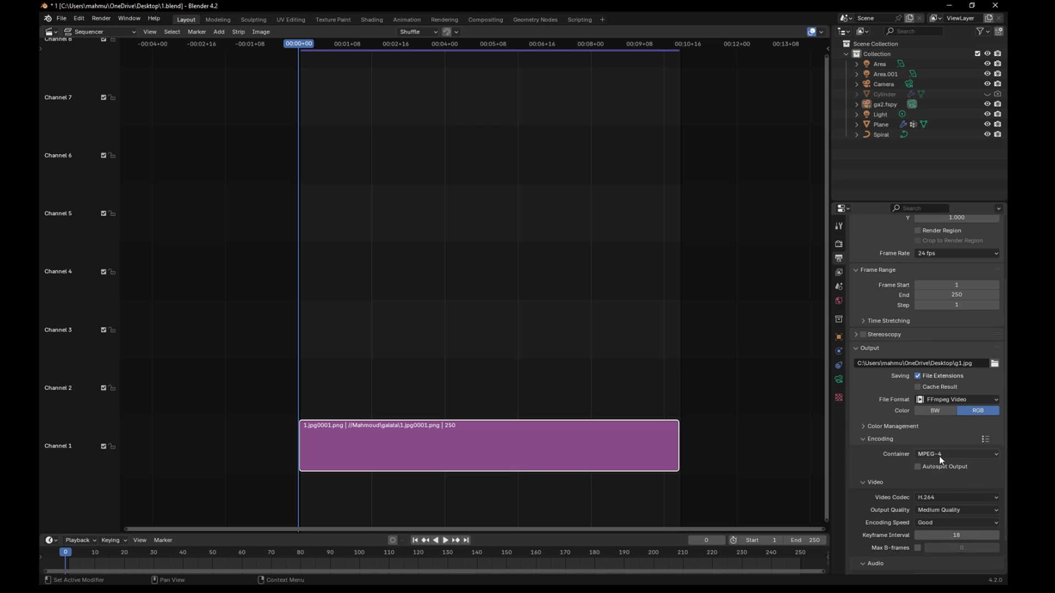
pyautogui.click(941, 455)
pyautogui.scroll(-2, 904, 477)
pyautogui.scroll(3, 901, 476)
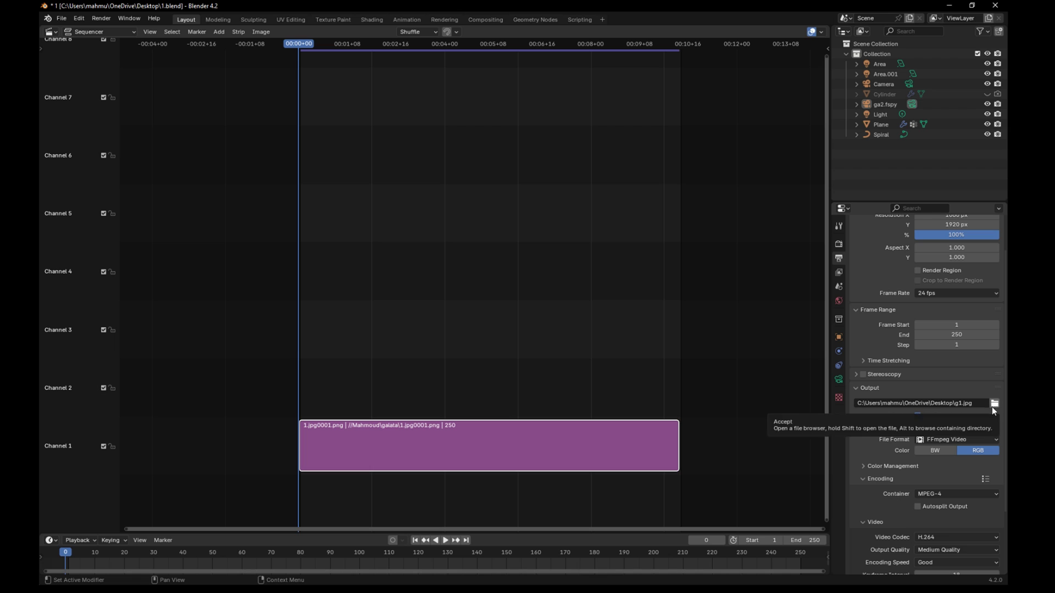
pyautogui.scroll(-3, 880, 460)
pyautogui.scroll(4, 880, 460)
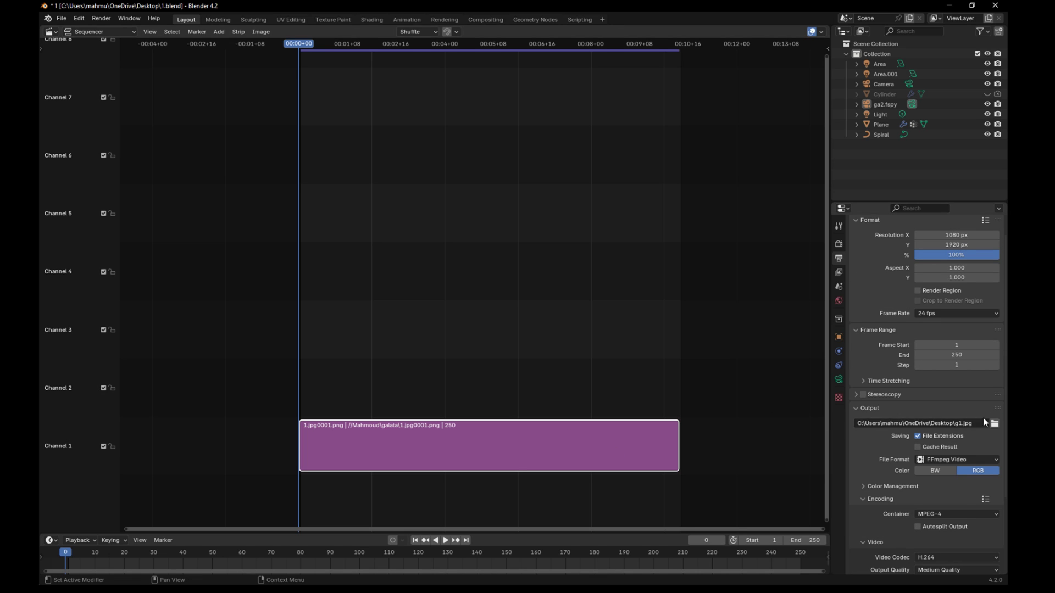